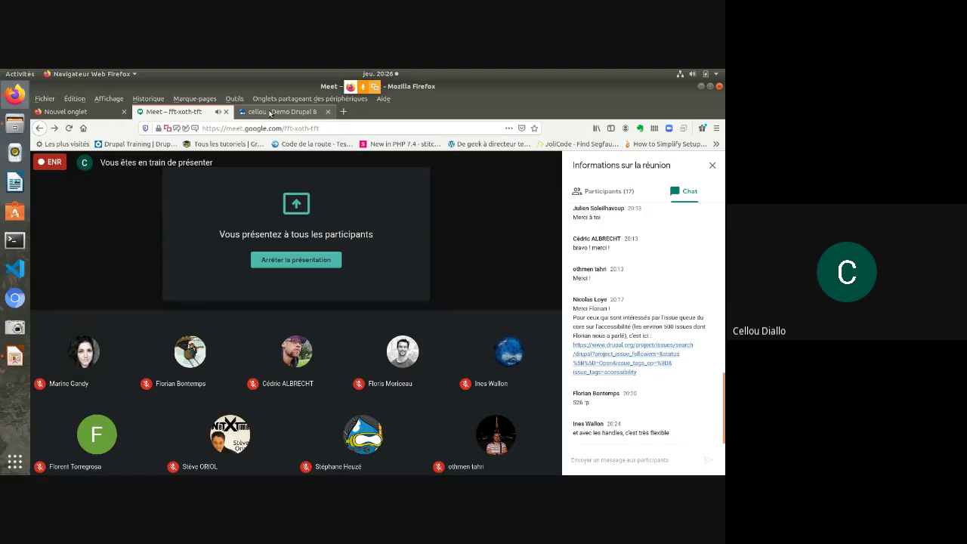
- Switch to the Demo Drupal 8 site, open the Contact webform from the webforms list and view its fields
left_click(270, 112)
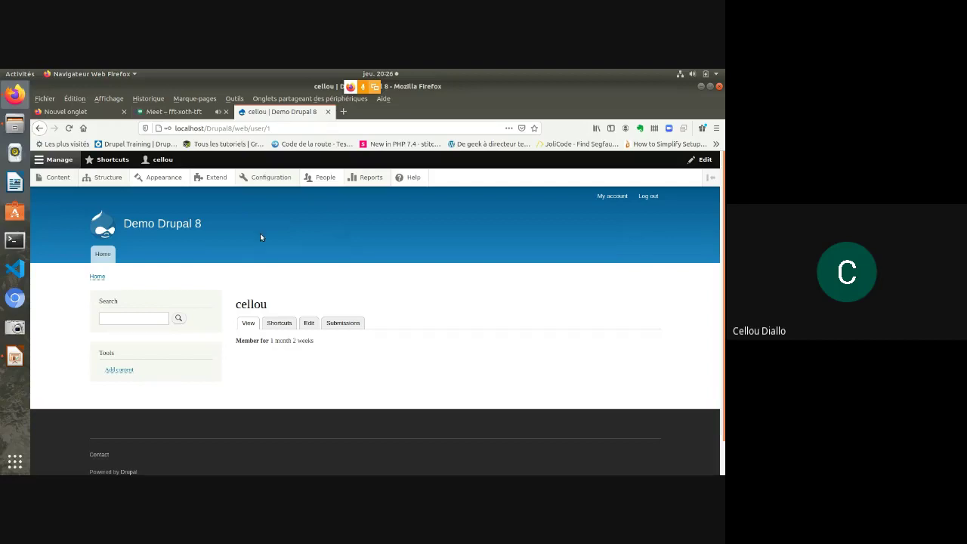
mouse_move(103, 181)
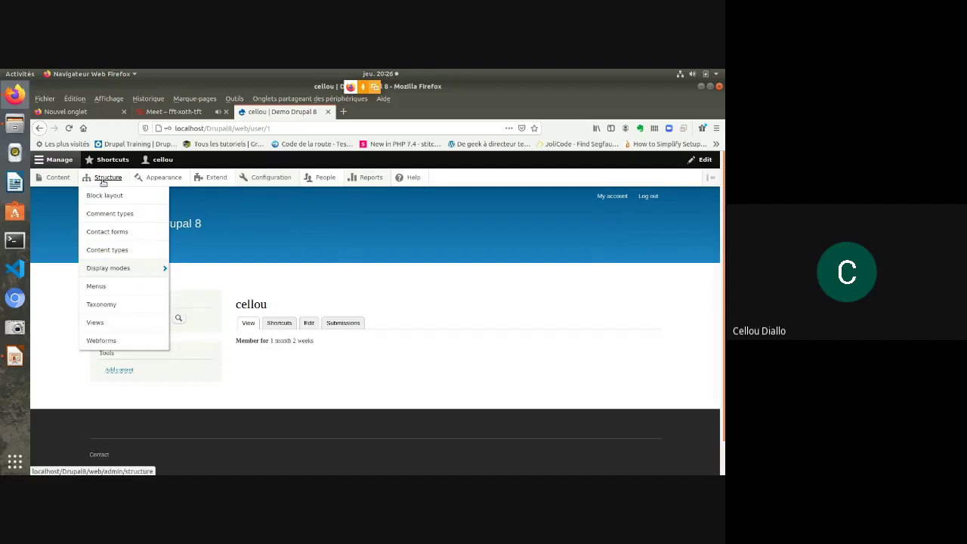
left_click(108, 341)
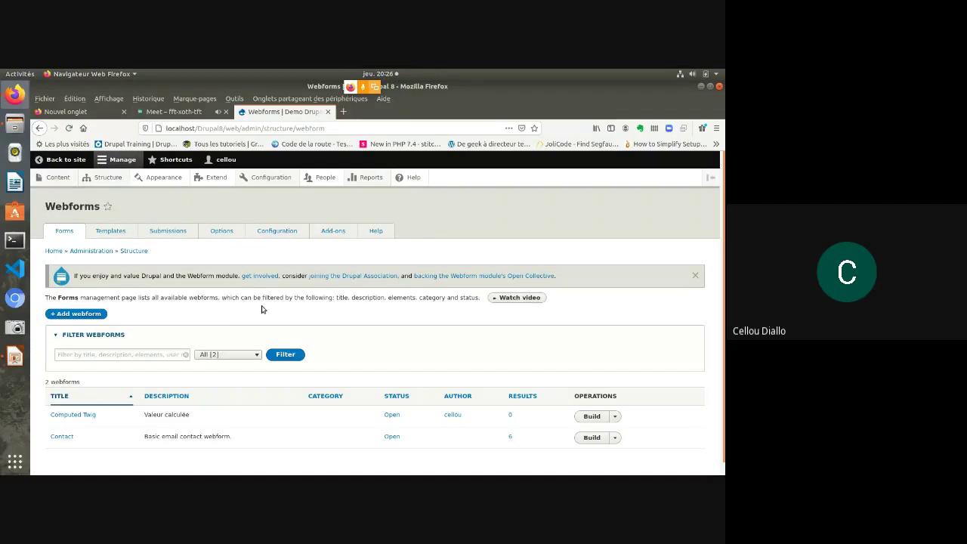
scroll(263, 309, "down", 1)
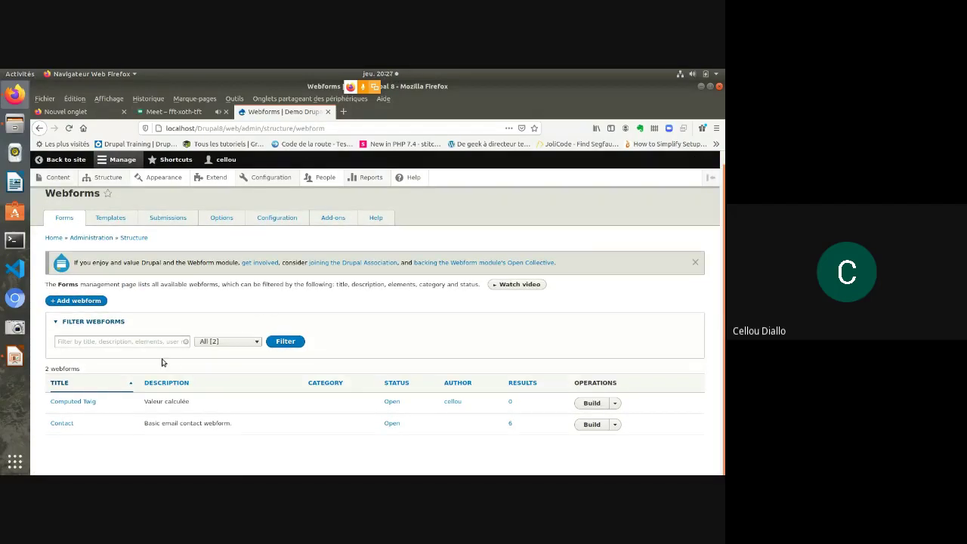
left_click(64, 426)
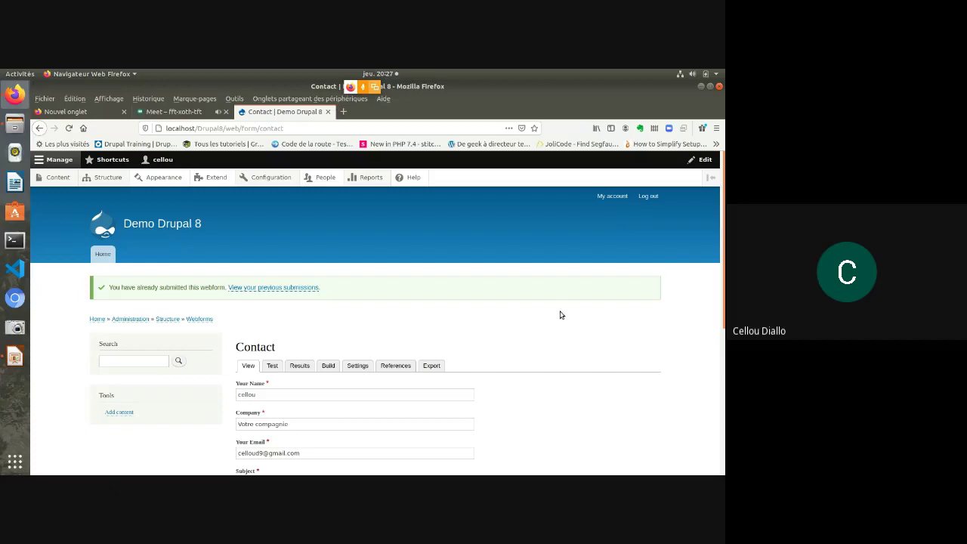
scroll(560, 315, "down", 2)
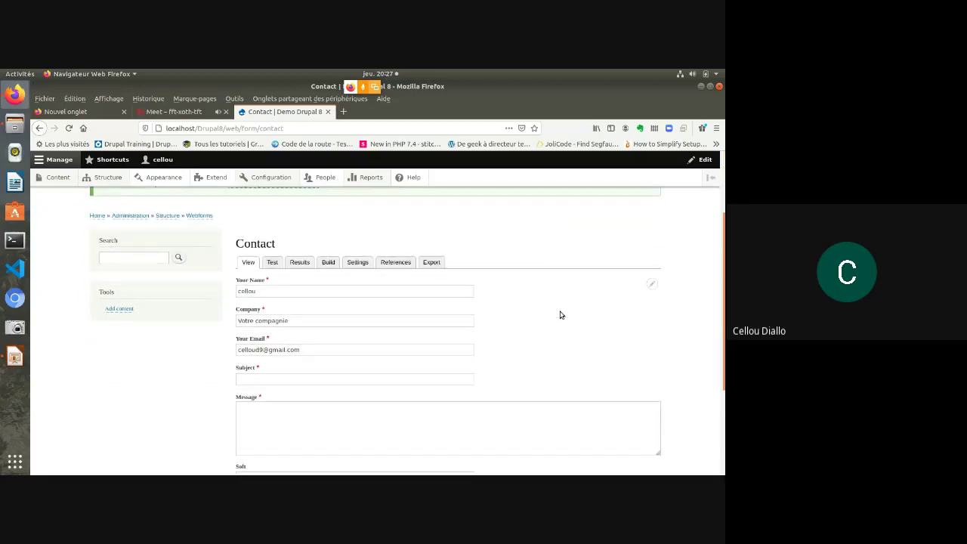
scroll(560, 315, "up", 1)
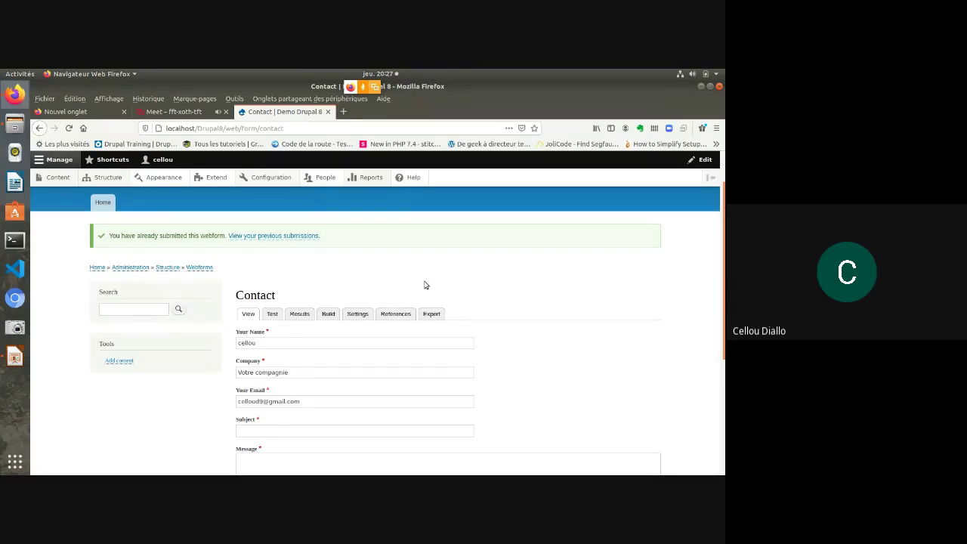
- Open the Contact webform's element builder and browse the available element types through to Containers without adding one
left_click(327, 317)
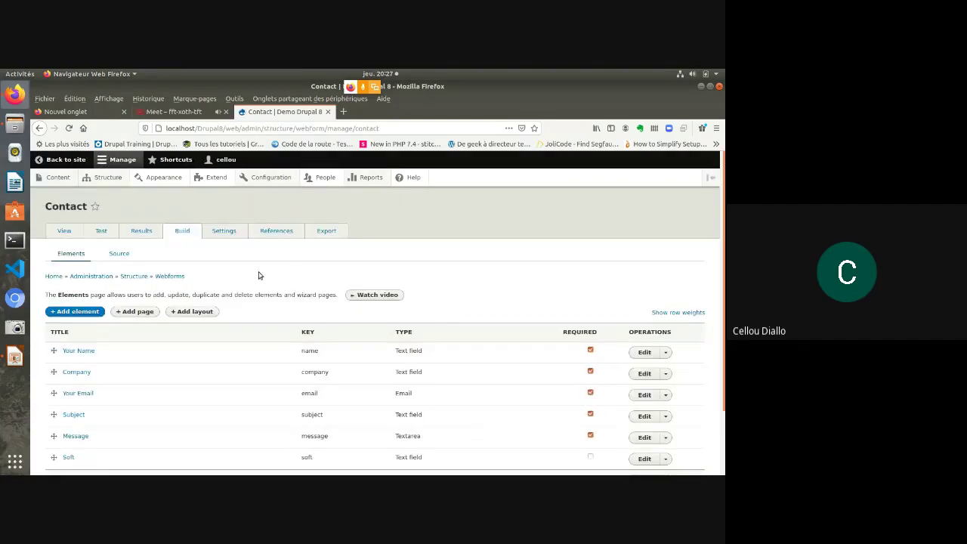
left_click(75, 312)
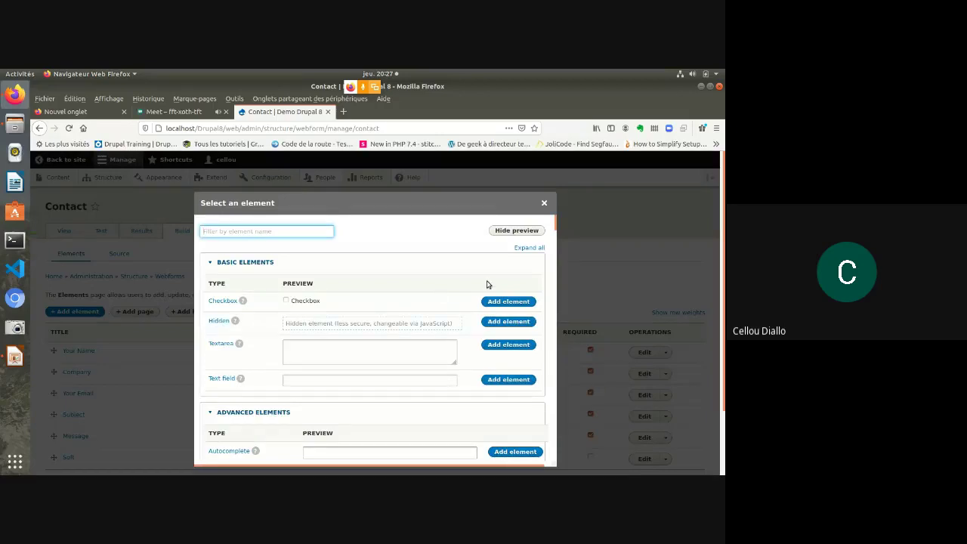
left_click_drag(557, 225, 562, 259)
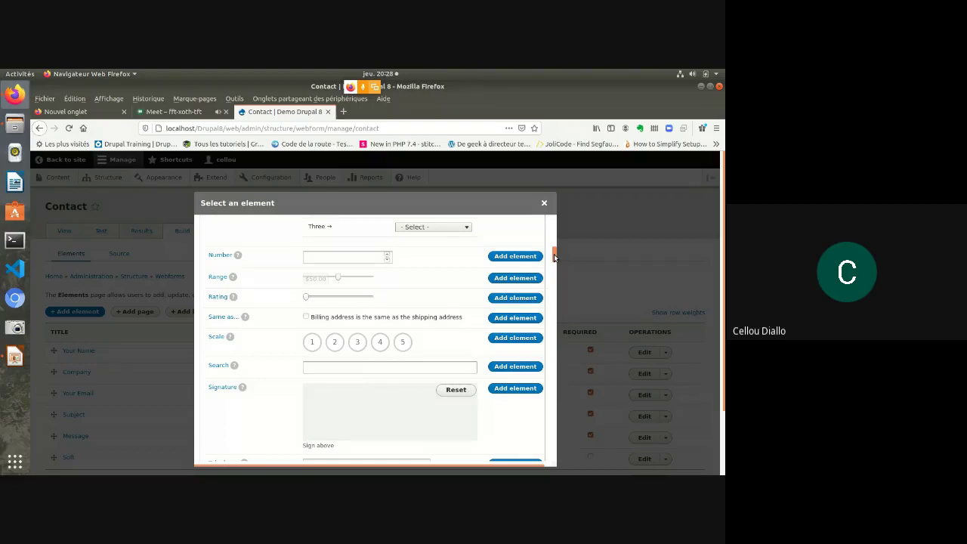
left_click_drag(553, 256, 570, 413)
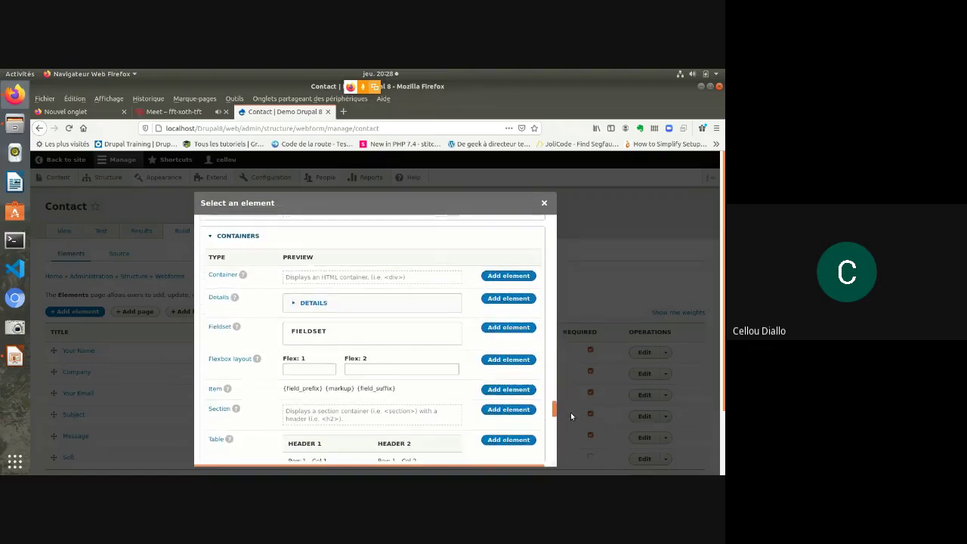
left_click(544, 203)
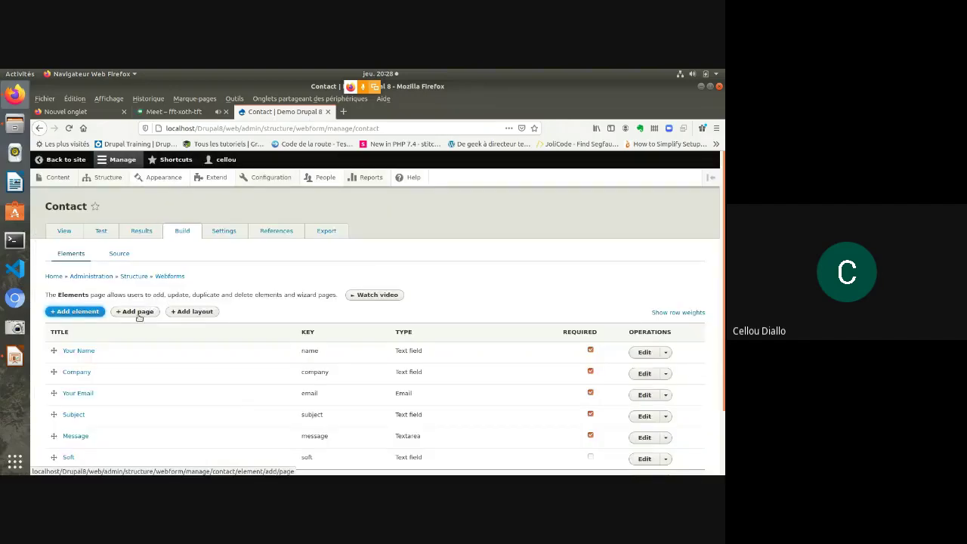
- Review the general, conditions and access options for a new wizard page, and a new flexbox layout's general options, without saving either
left_click(139, 313)
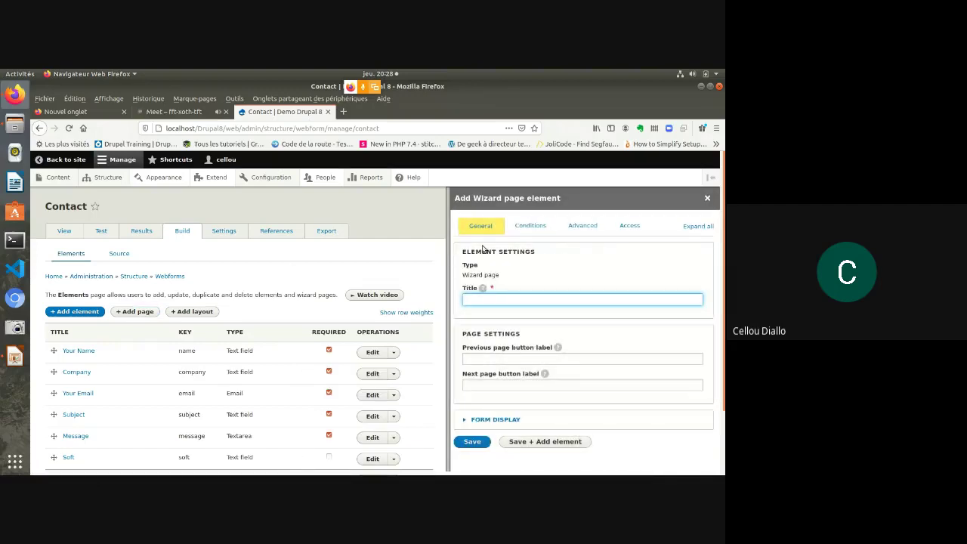
left_click(528, 225)
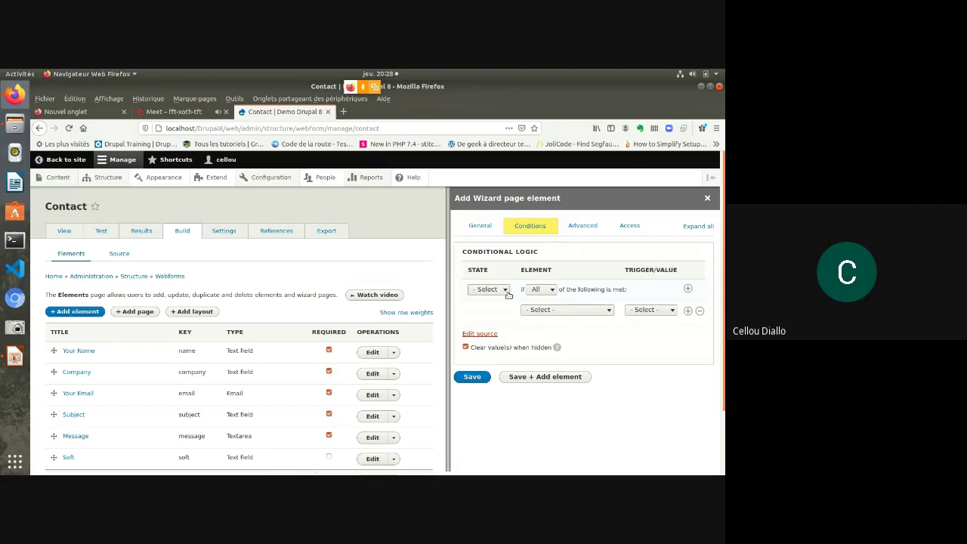
left_click(629, 227)
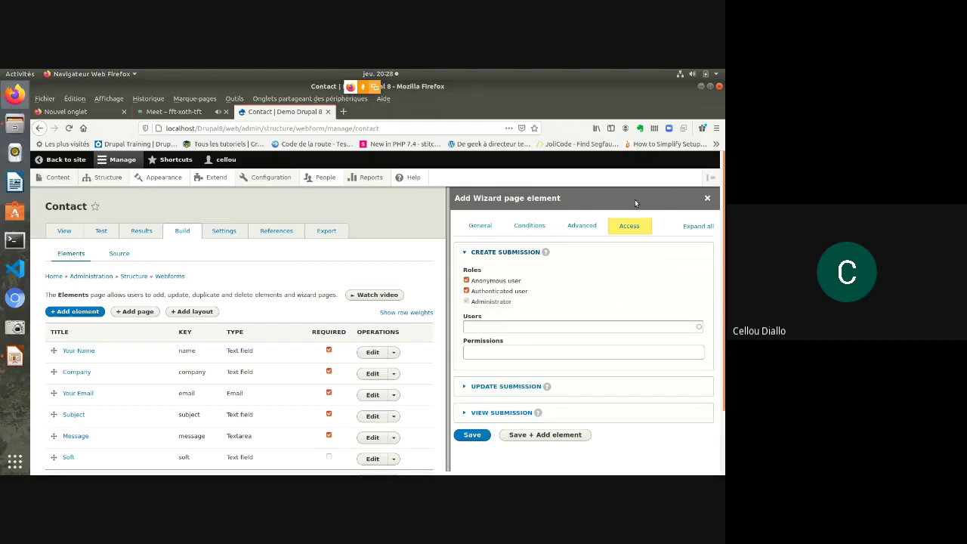
left_click(708, 198)
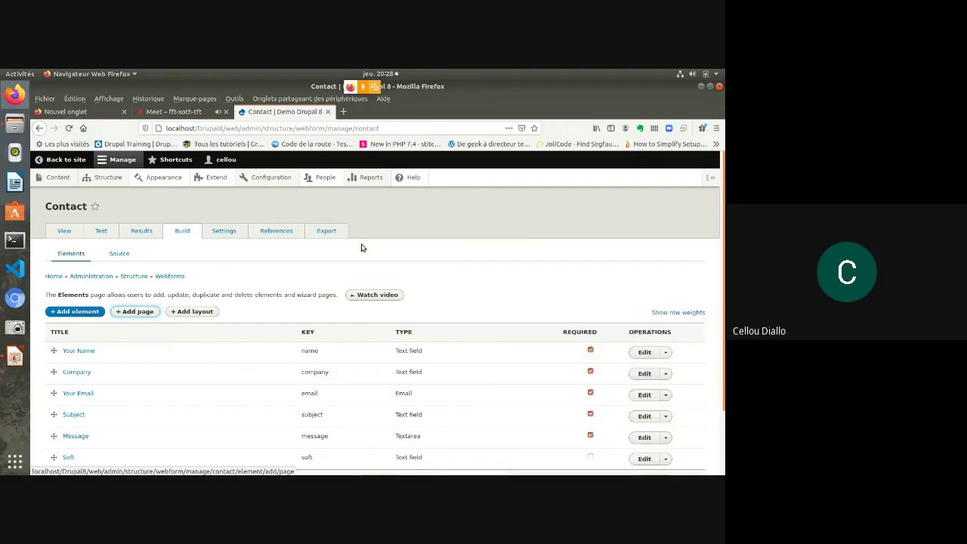
left_click(193, 311)
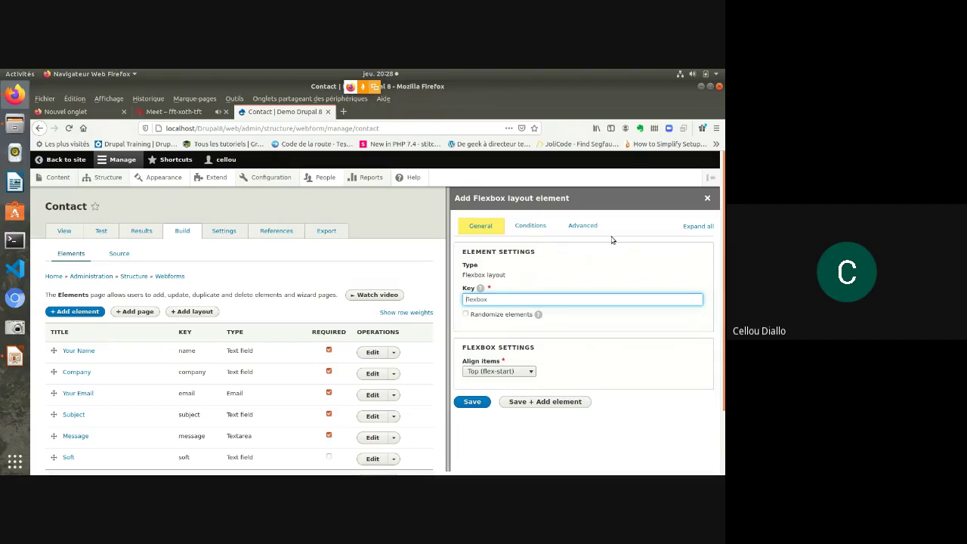
left_click(707, 198)
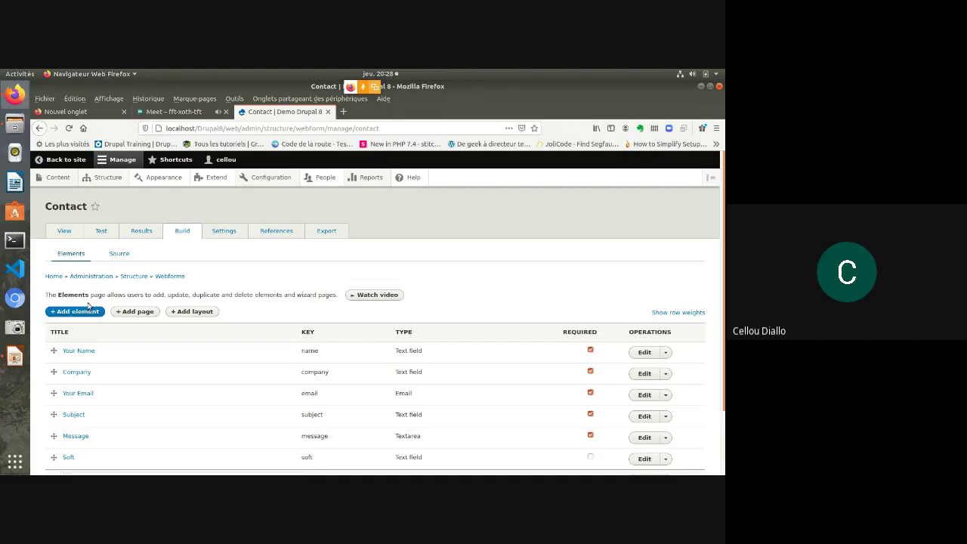
- Examine the Contact webform's YAML source from the name element through the submit actions
left_click(119, 254)
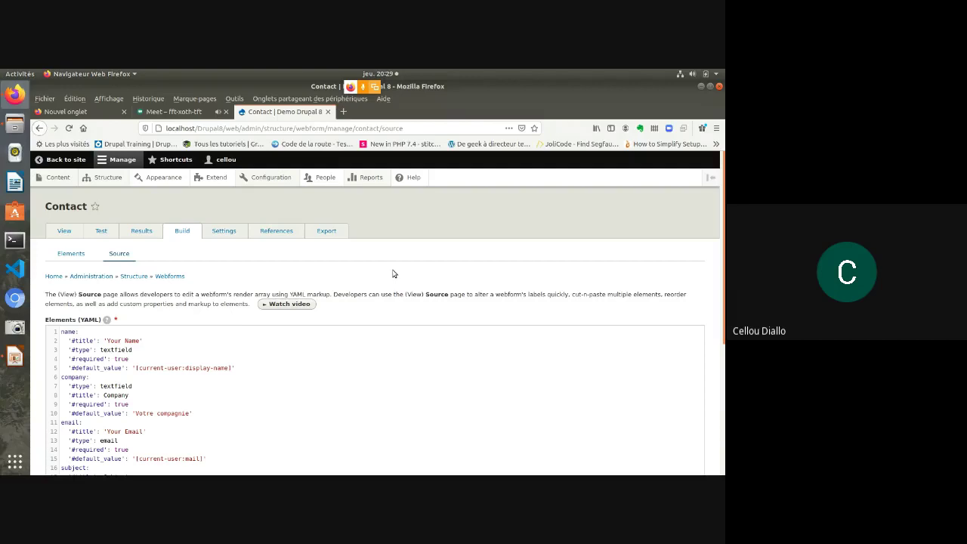
scroll(721, 221, "down", 2)
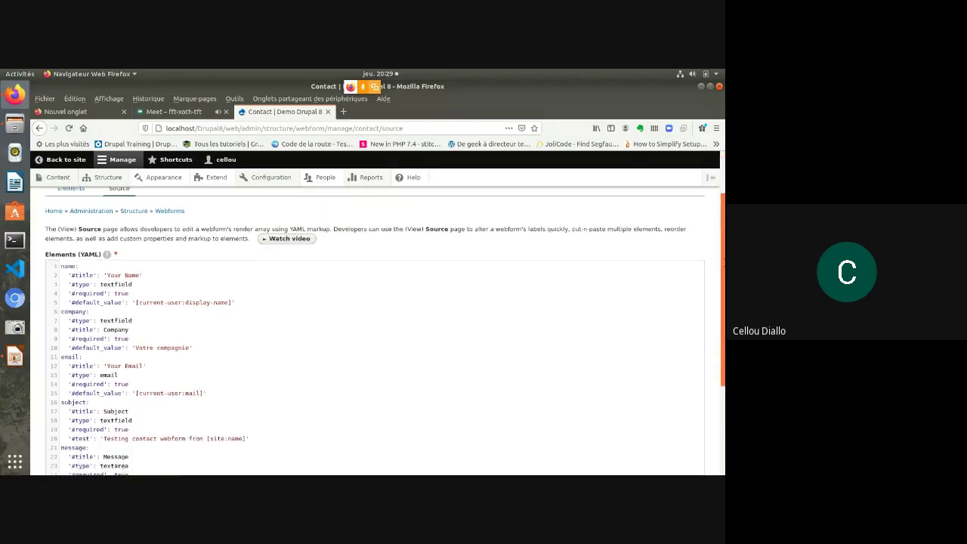
scroll(378, 332, "down", 1)
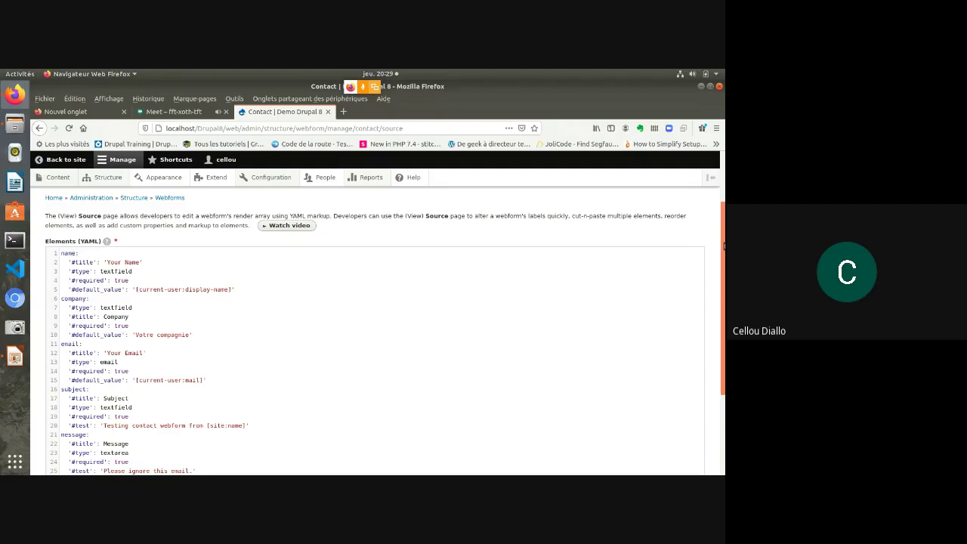
left_click_drag(723, 257, 724, 346)
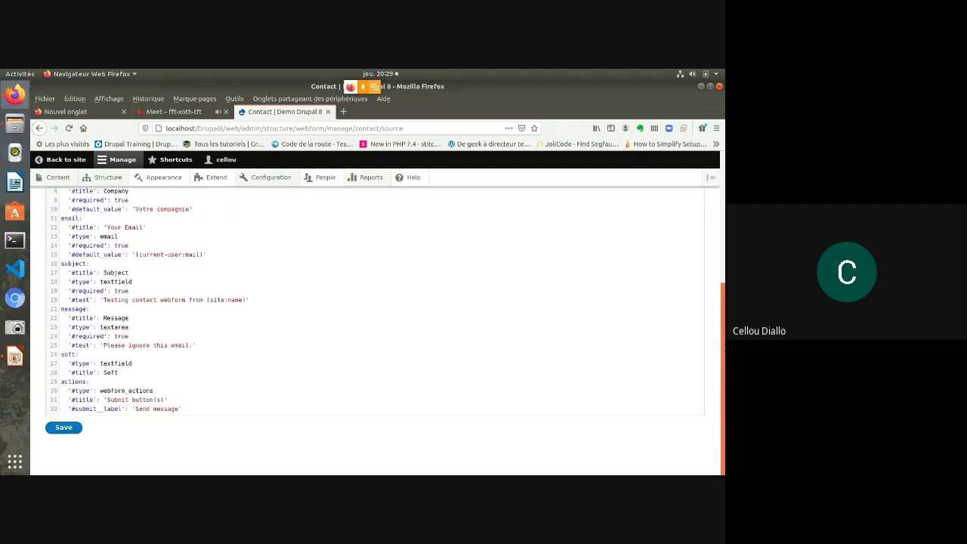
scroll(608, 222, "up", 5)
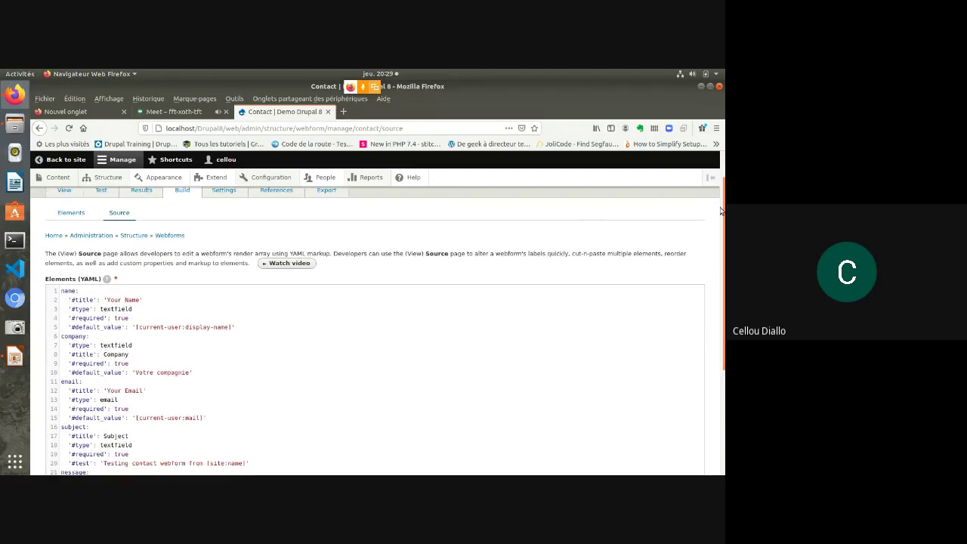
scroll(723, 220, "up", 1)
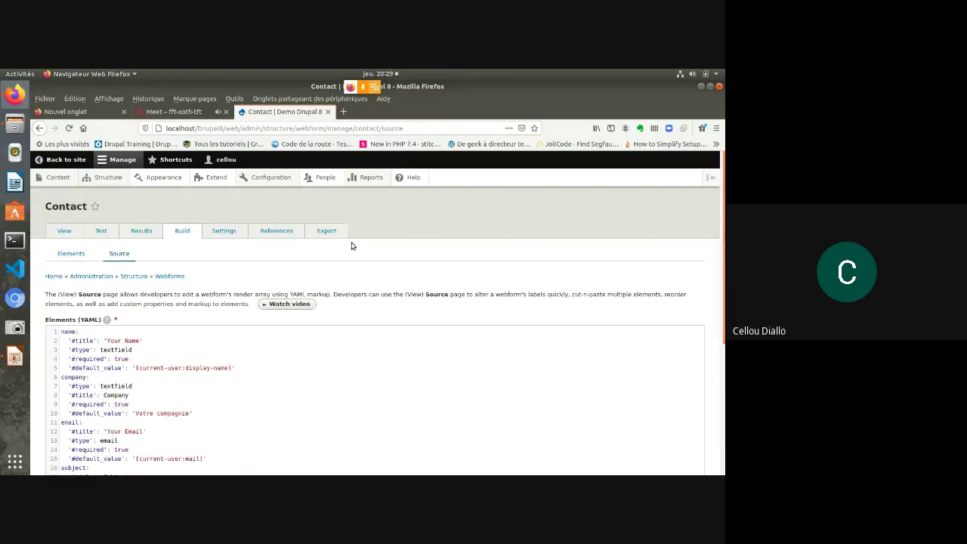
- Review the list of submissions in the Contact webform's results
left_click(147, 234)
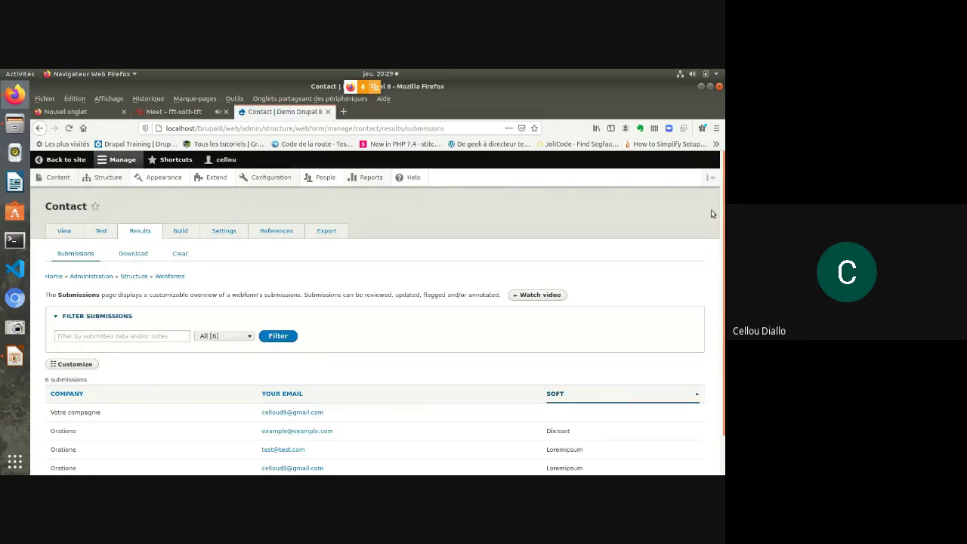
scroll(723, 205, "down", 1)
scroll(723, 206, "up", 1)
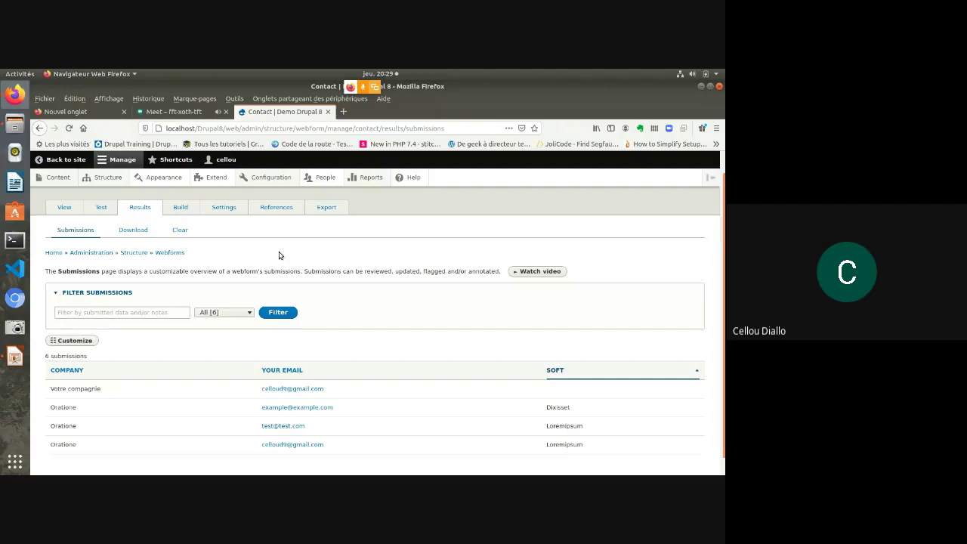
- Submit a test entry of the Contact webform using the prepopulated test data
left_click(101, 209)
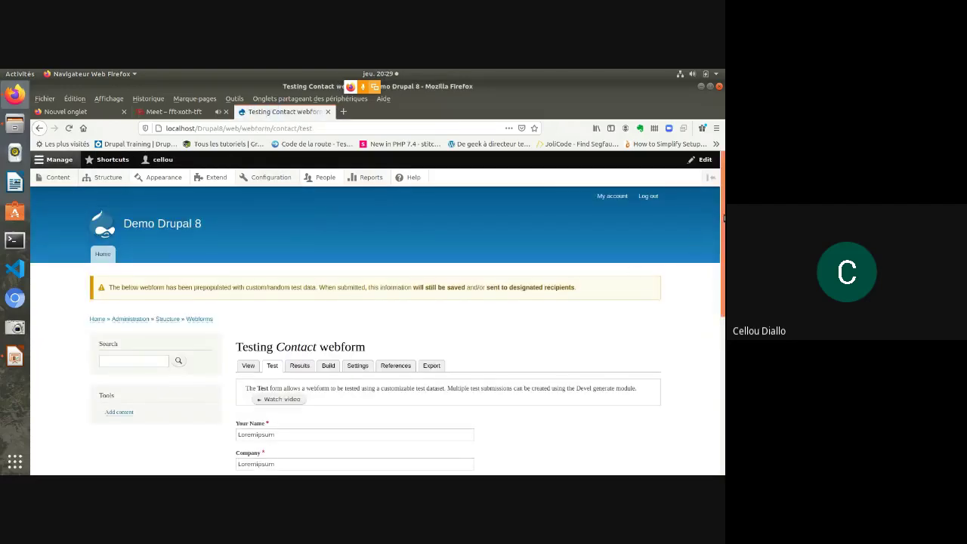
scroll(723, 317, "down", 3)
scroll(723, 320, "down", 1)
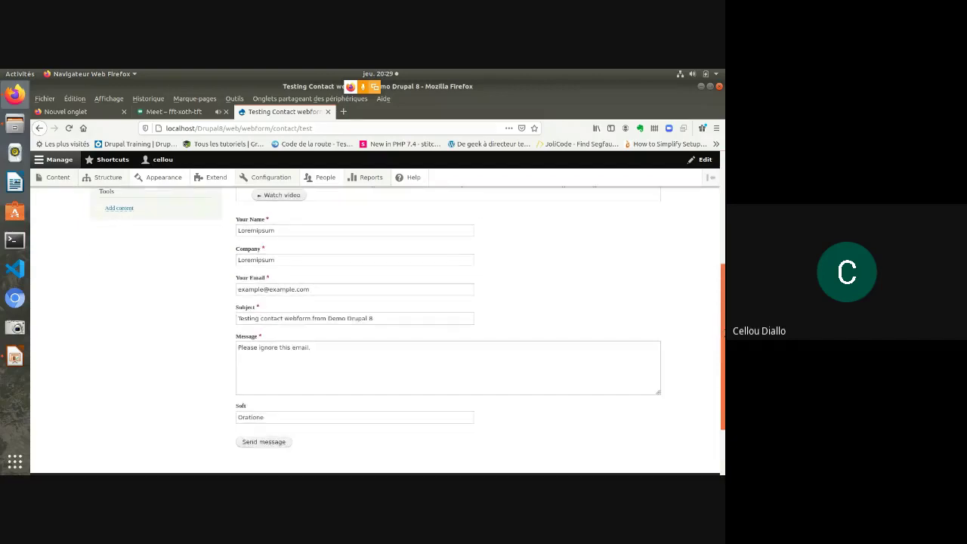
left_click(270, 442)
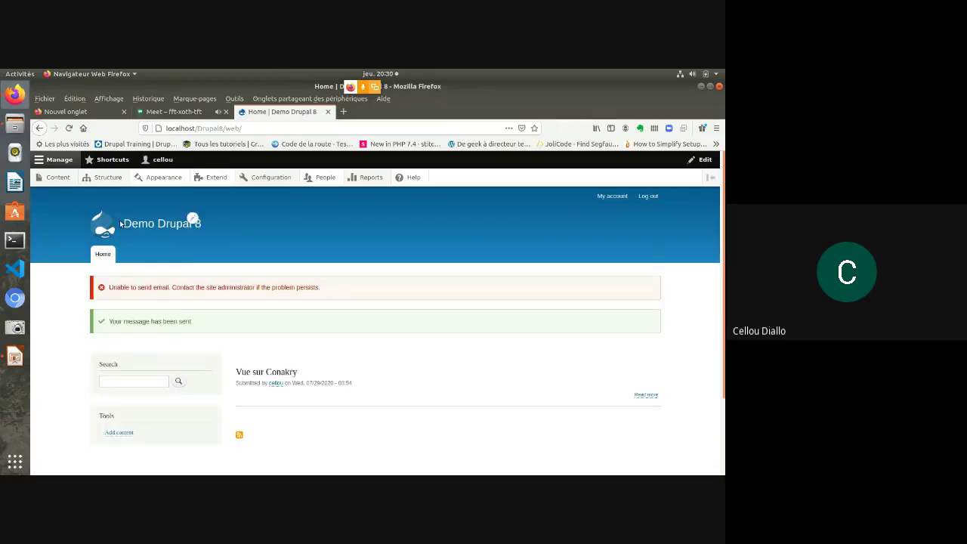
- Return to the Contact webform's results and check the submissions list for the test entry
left_click(38, 129)
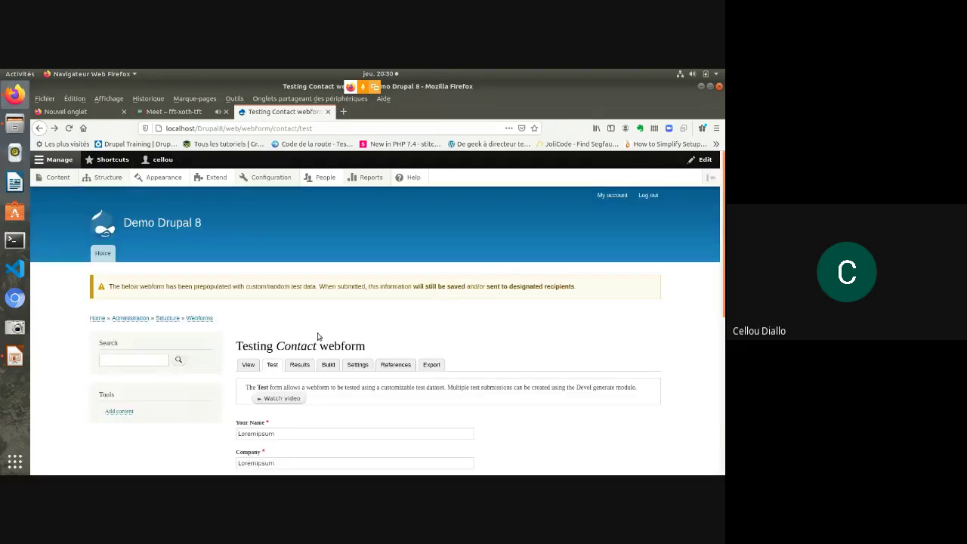
left_click(298, 368)
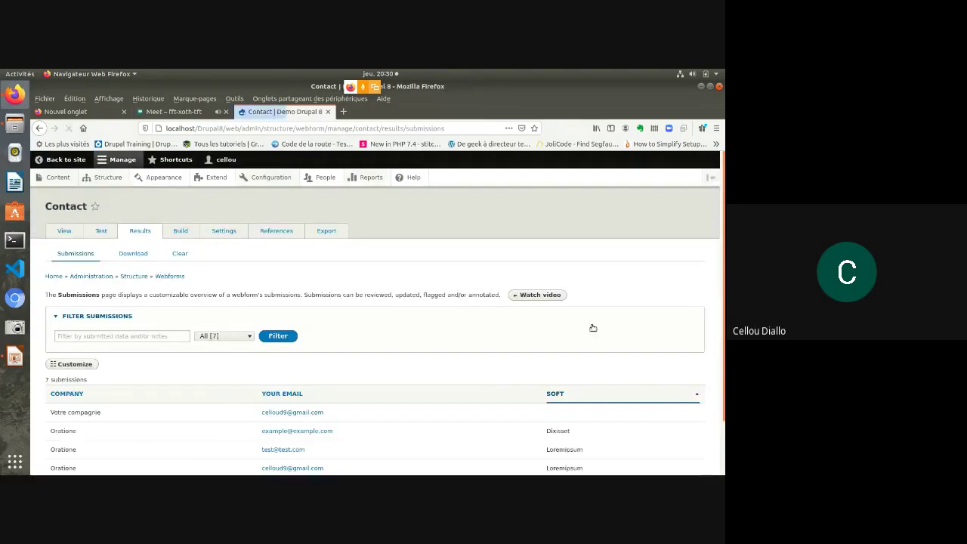
scroll(724, 290, "down", 2)
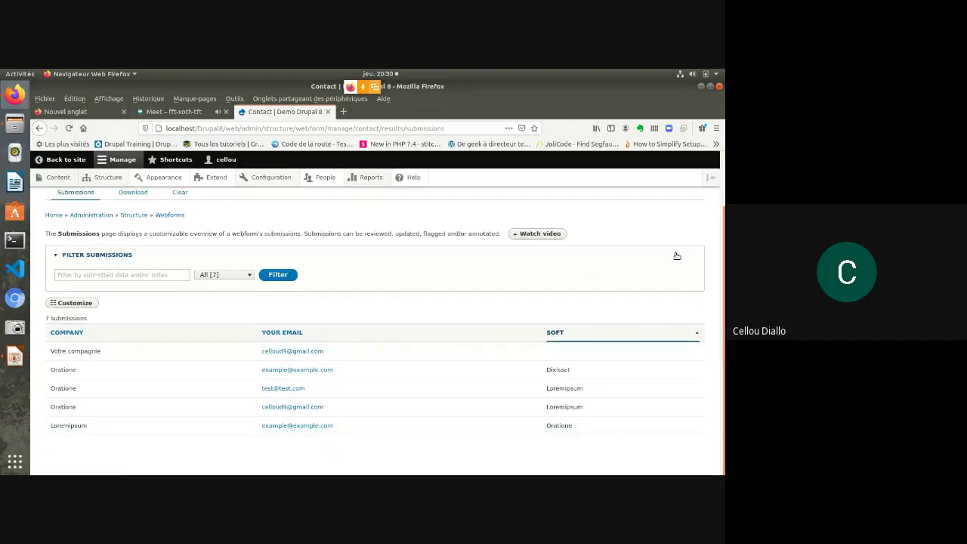
scroll(722, 220, "up", 2)
scroll(722, 220, "up", 2)
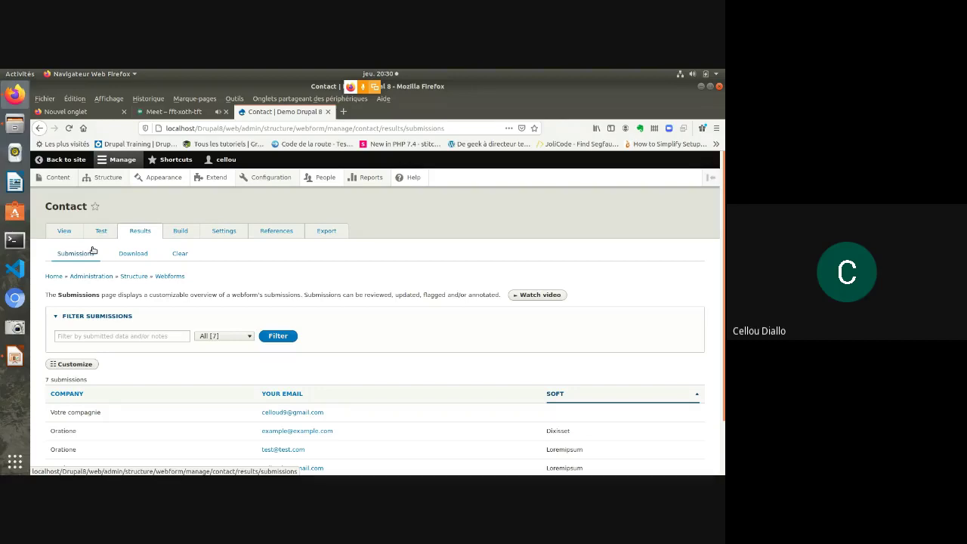
- Open the Contact webform's general settings and look through them down to the Ajax and advanced settings
left_click(223, 231)
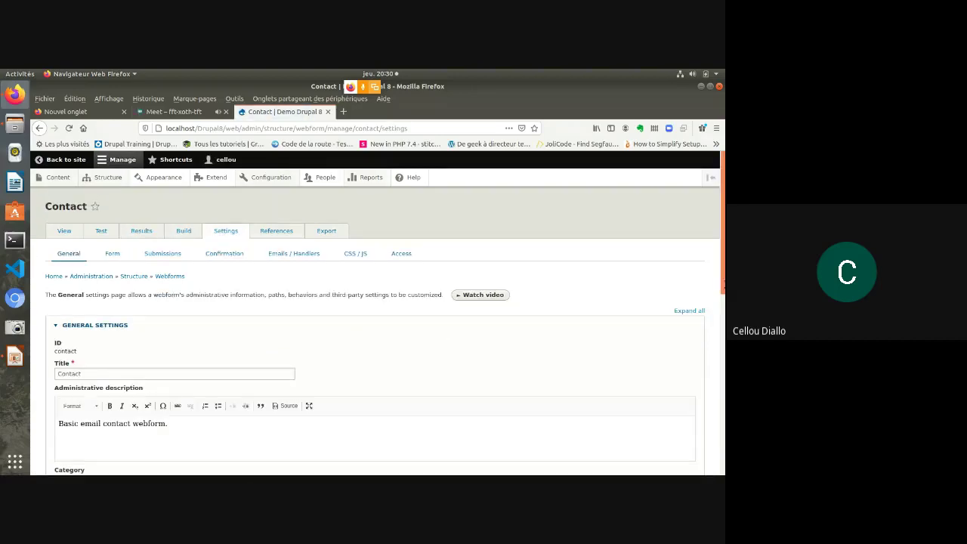
left_click_drag(723, 277, 722, 467)
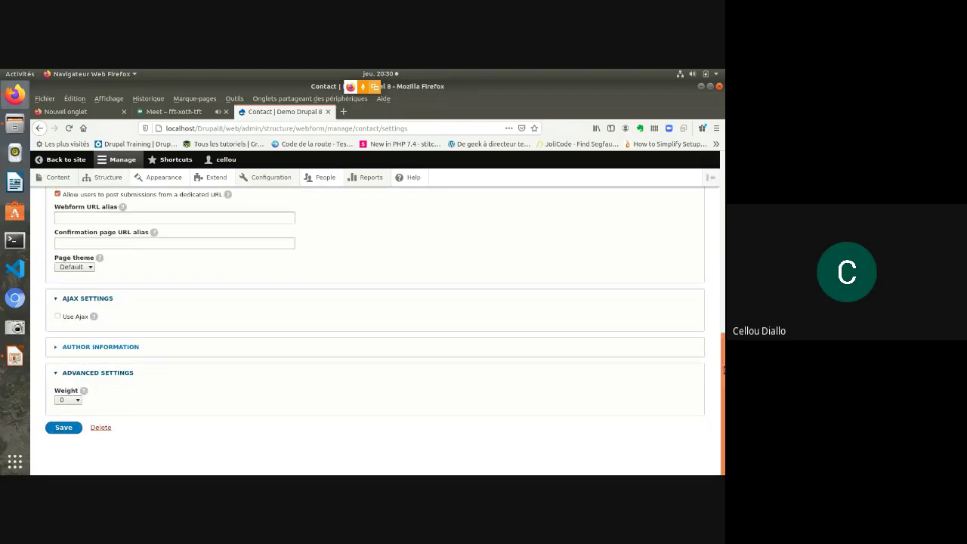
- Return to the start of the Contact webform's general settings and open its Form and Submissions settings
left_click_drag(723, 370, 656, 203)
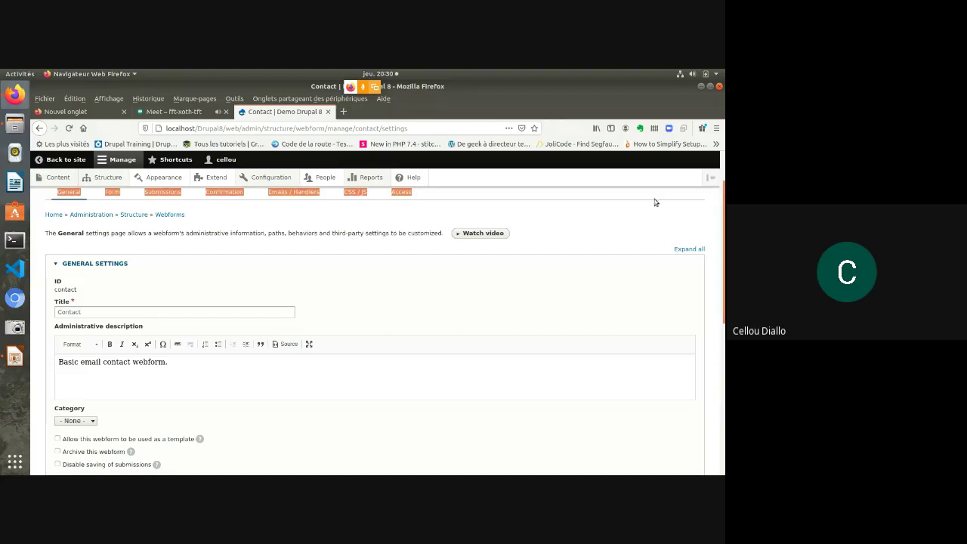
scroll(574, 210, "up", 2)
scroll(508, 215, "down", 2)
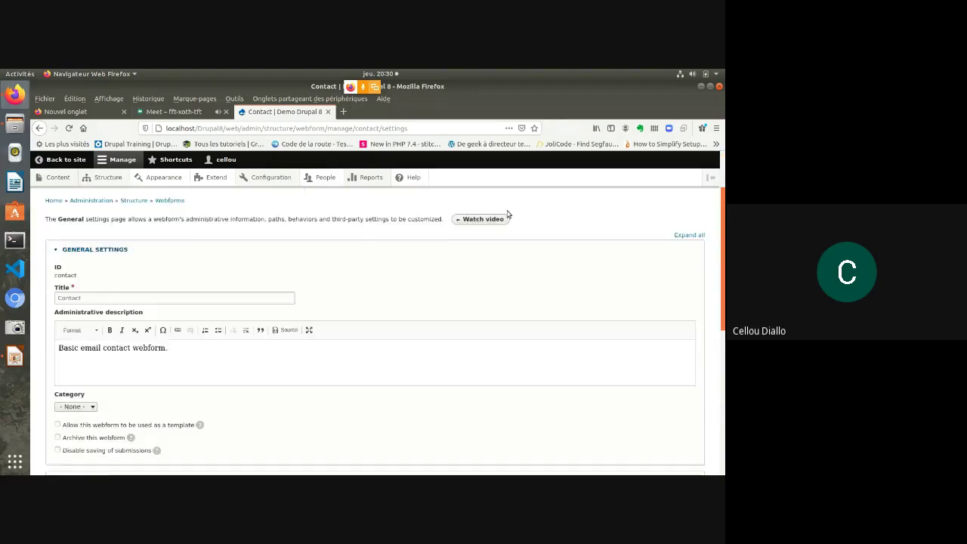
scroll(507, 214, "up", 1)
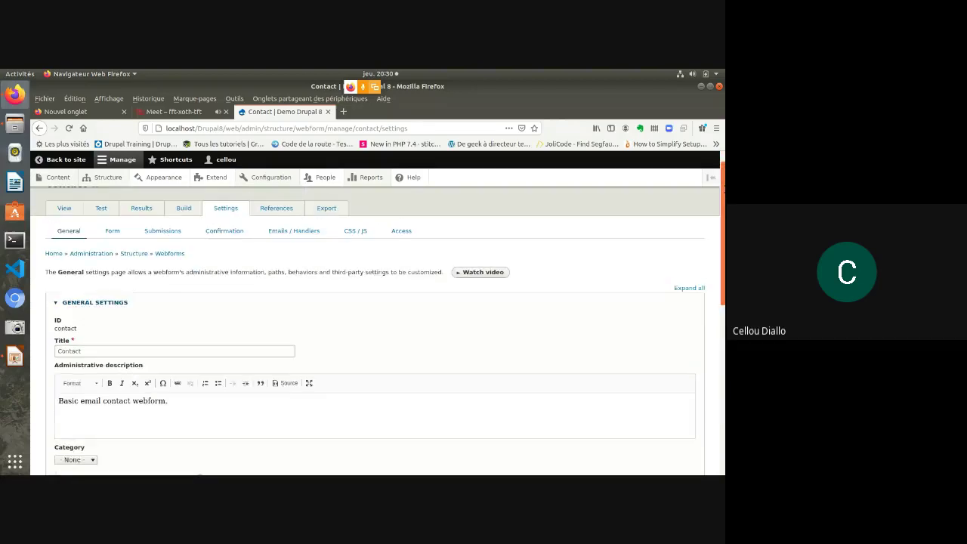
scroll(691, 179, "up", 1)
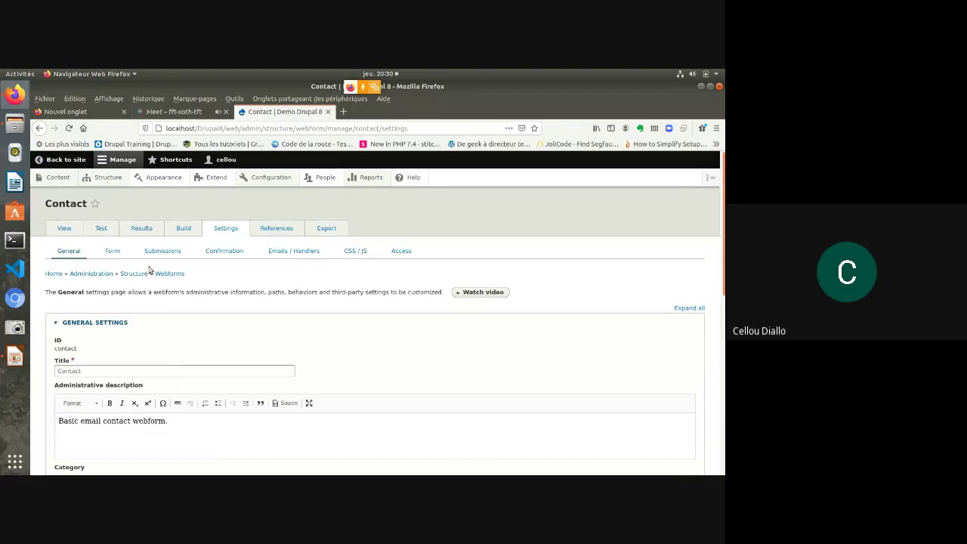
left_click(111, 252)
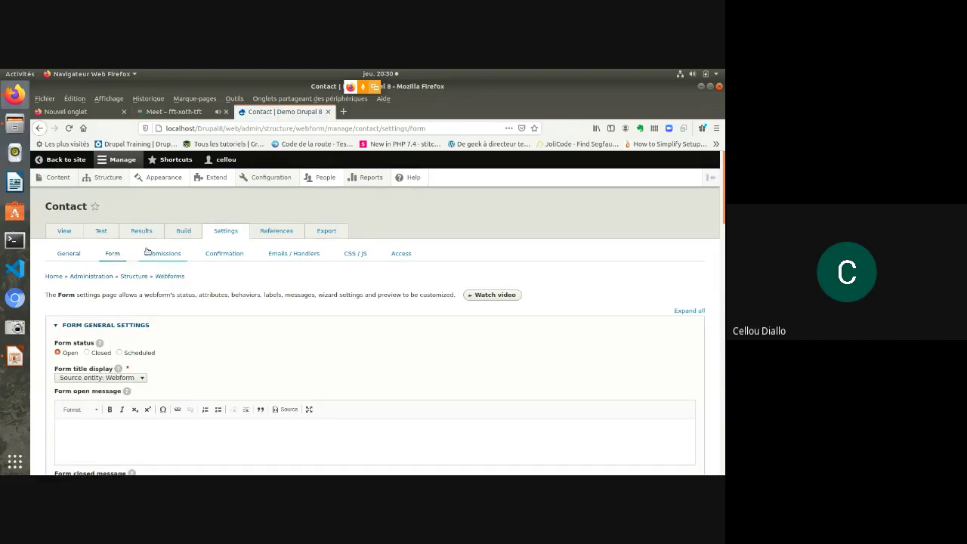
left_click(158, 254)
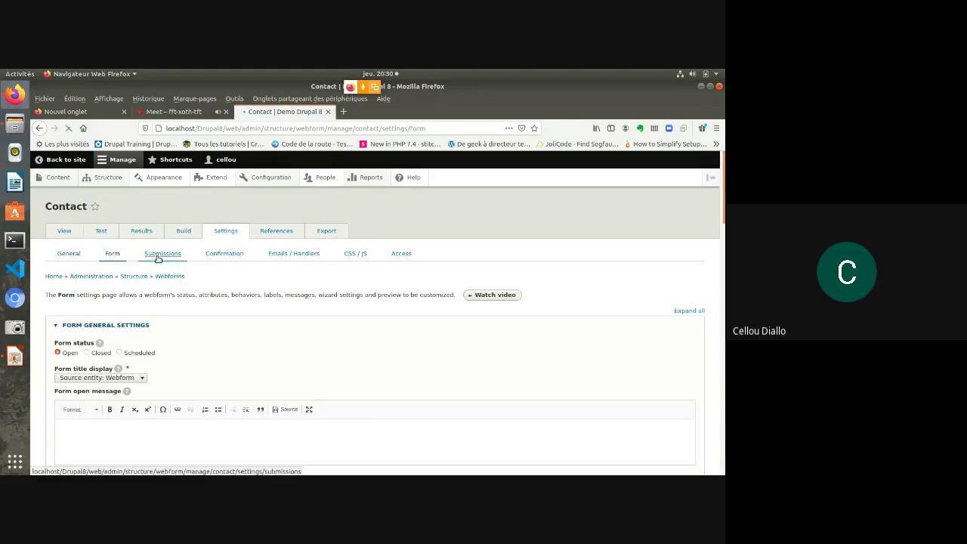
- Open the Contact webform's Confirmation settings and look through the confirmation type and URL options
left_click(218, 256)
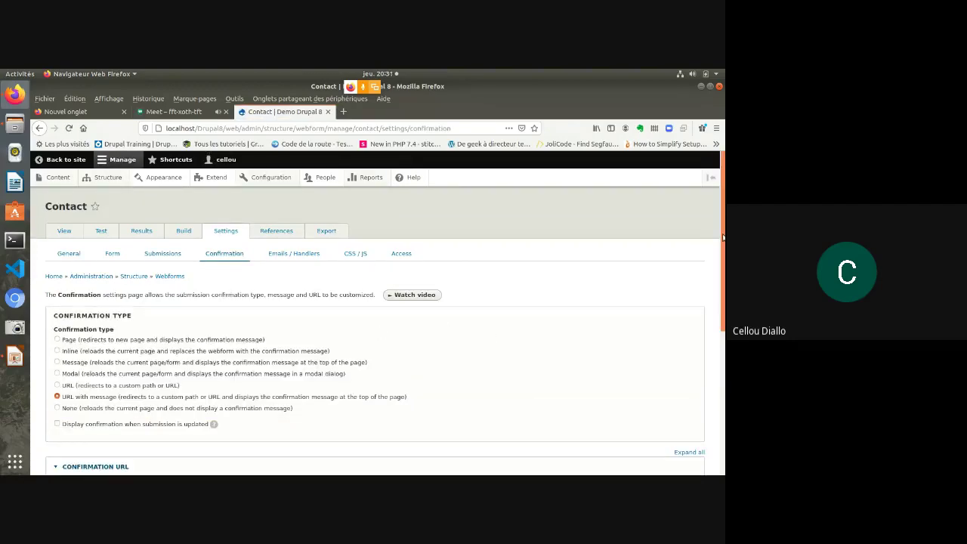
left_click_drag(723, 237, 723, 299)
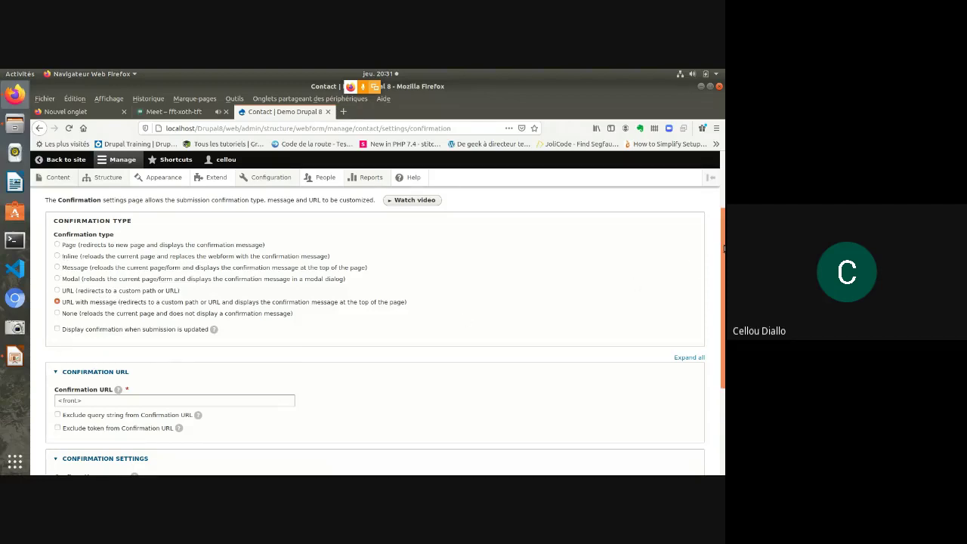
left_click_drag(723, 247, 722, 204)
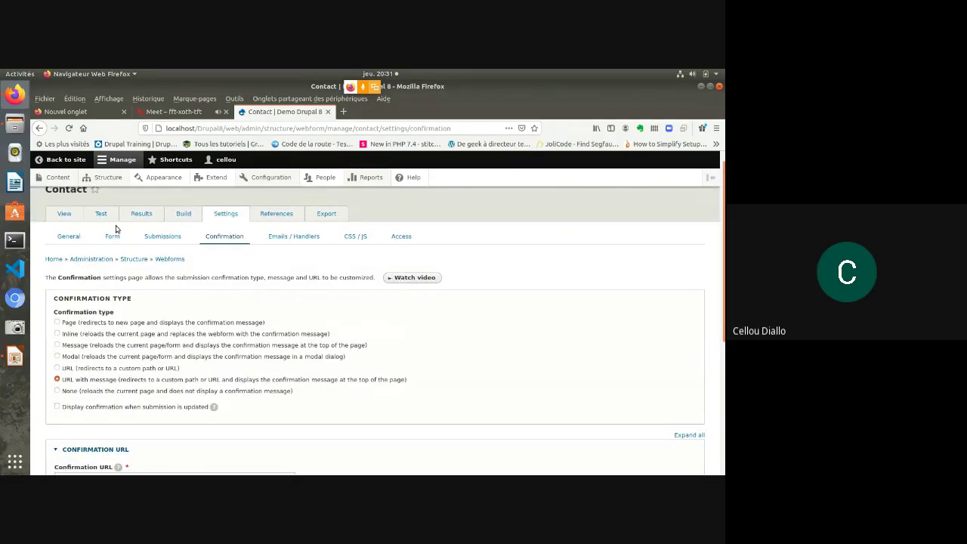
- View the public Contact form, and open the webform's export page to look through its full YAML configuration
left_click(65, 216)
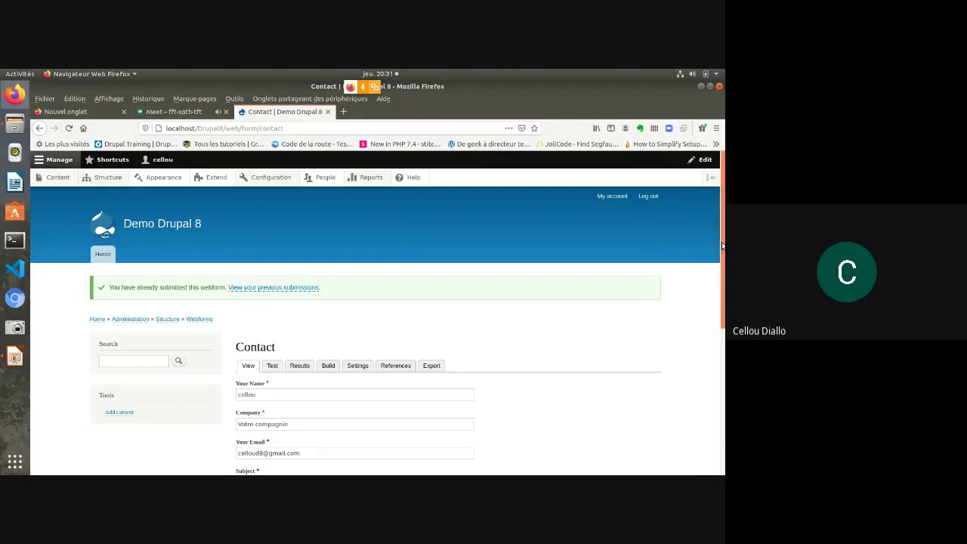
mouse_move(723, 247)
left_mouse_down()
mouse_move(723, 375)
mouse_move(723, 251)
left_mouse_up()
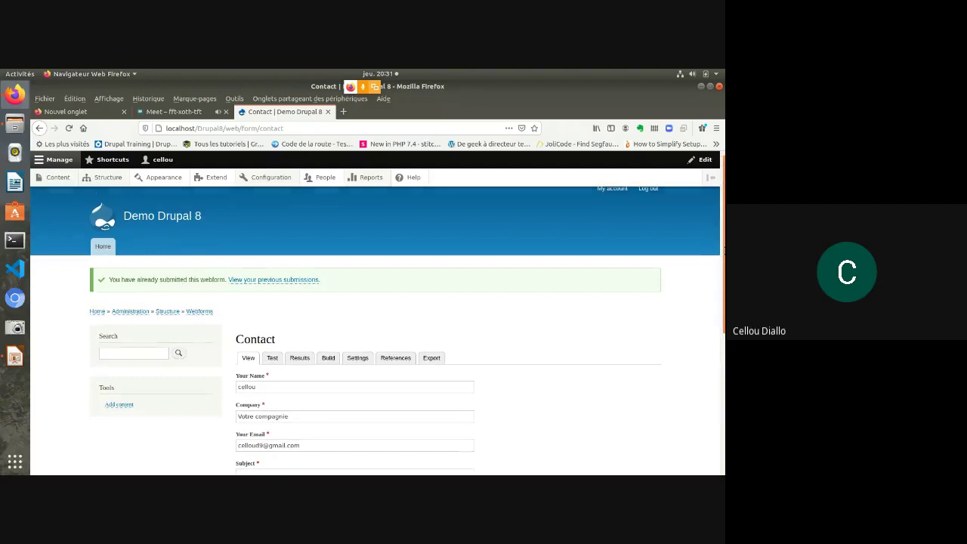
left_click(432, 359)
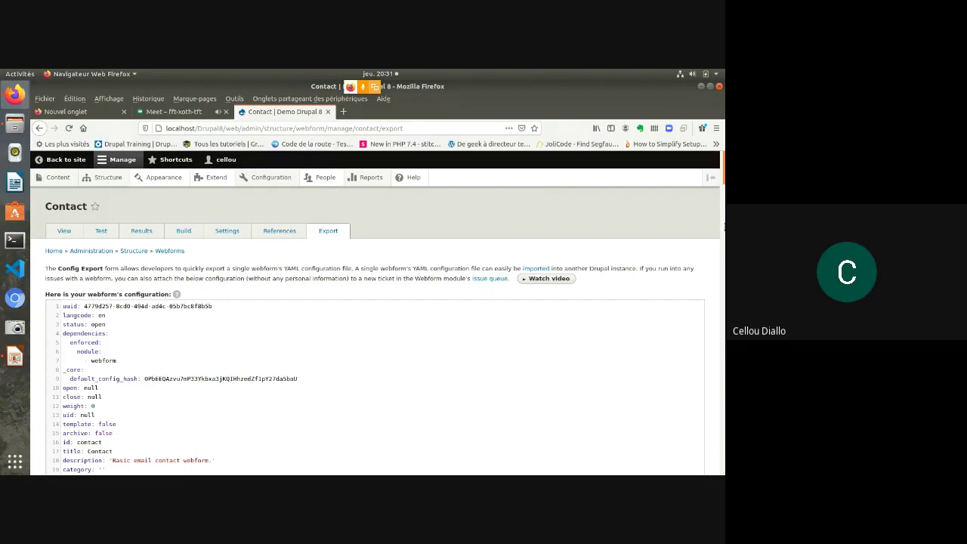
scroll(723, 225, "down", 10)
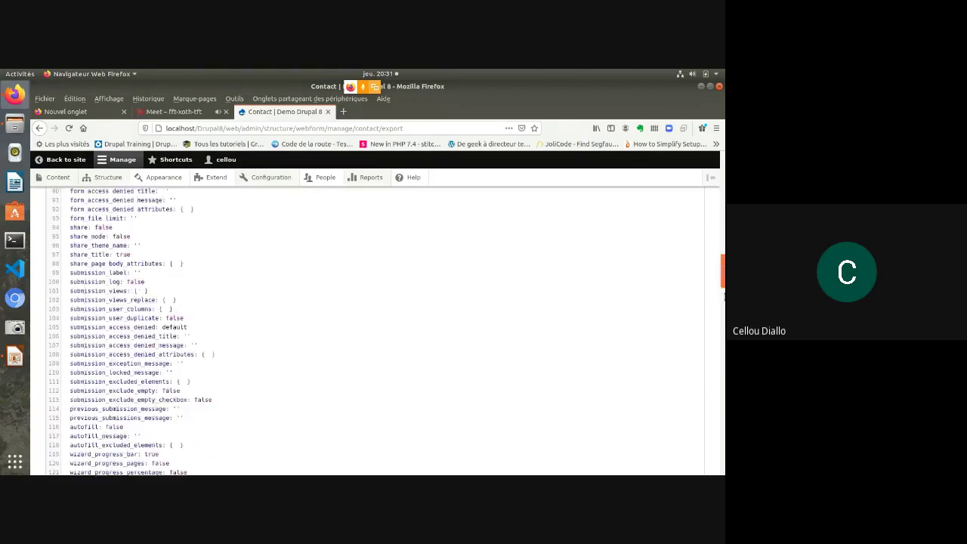
scroll(723, 271, "down", 20)
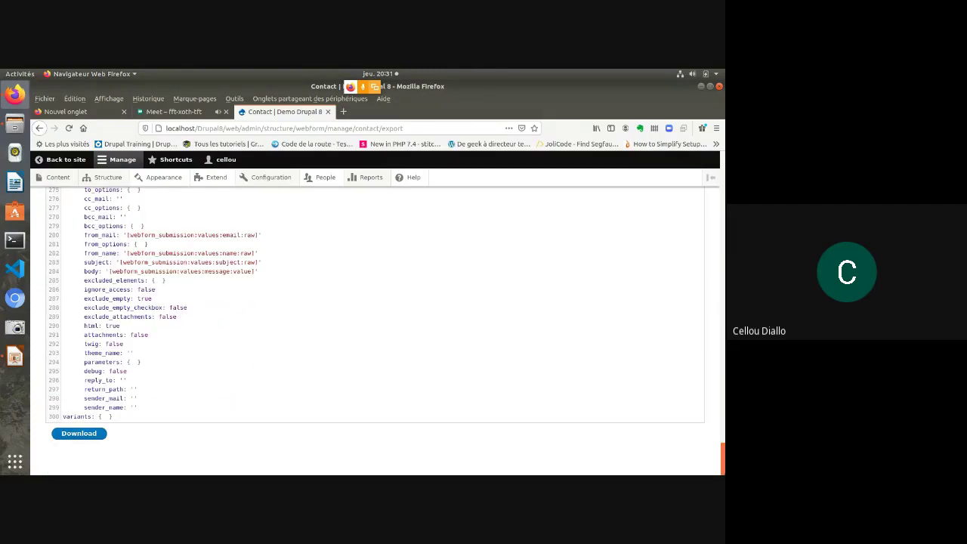
scroll(723, 198, "up", 20)
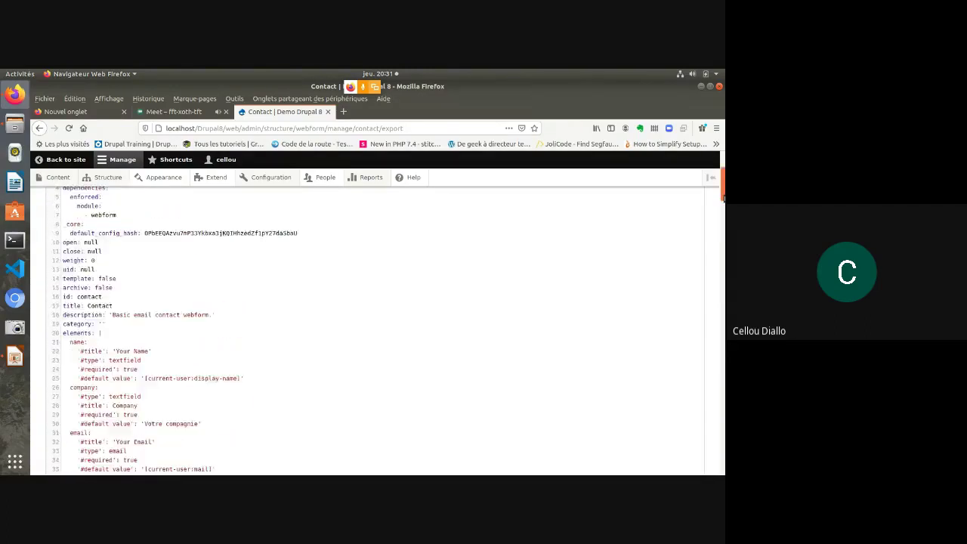
scroll(723, 198, "up", 3)
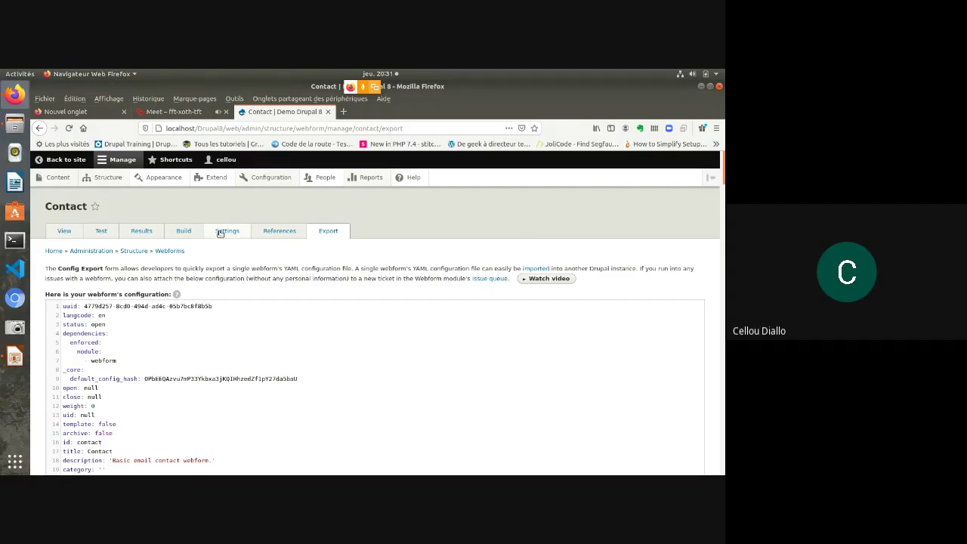
- Revisit the Contact webform's elements list and its submissions results
left_click(183, 233)
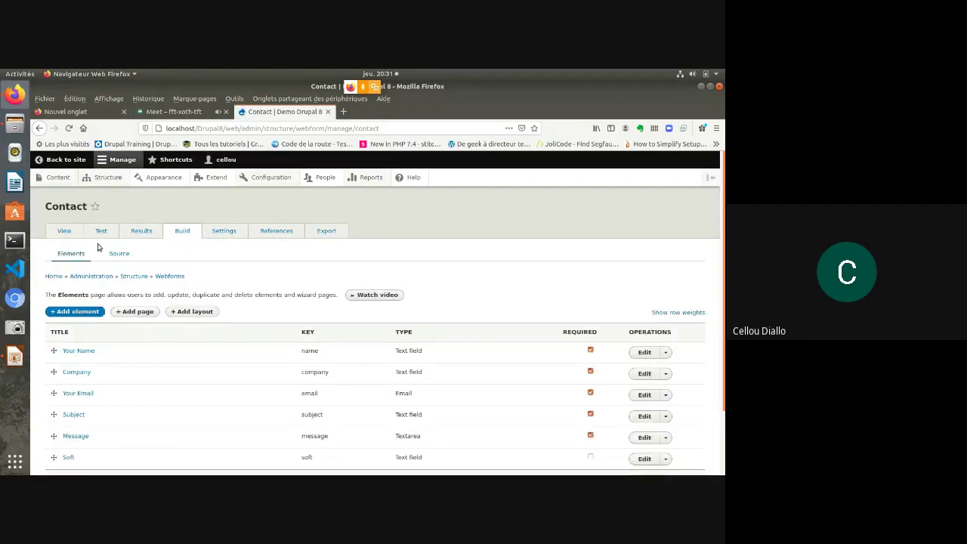
left_click(141, 234)
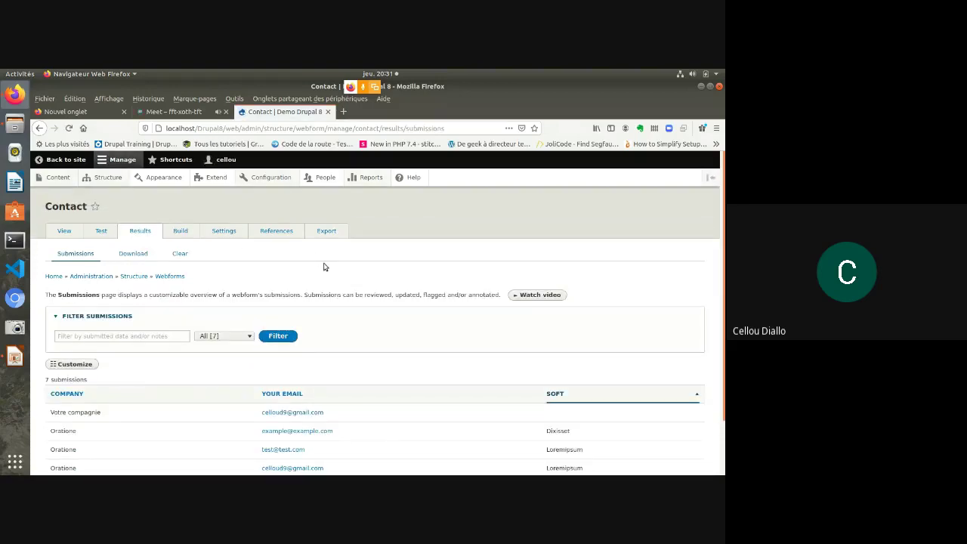
- Switch to the LibreOffice Impress presentation, start the slide show from the DEMO slide and advance one slide
key("alt+Tab")
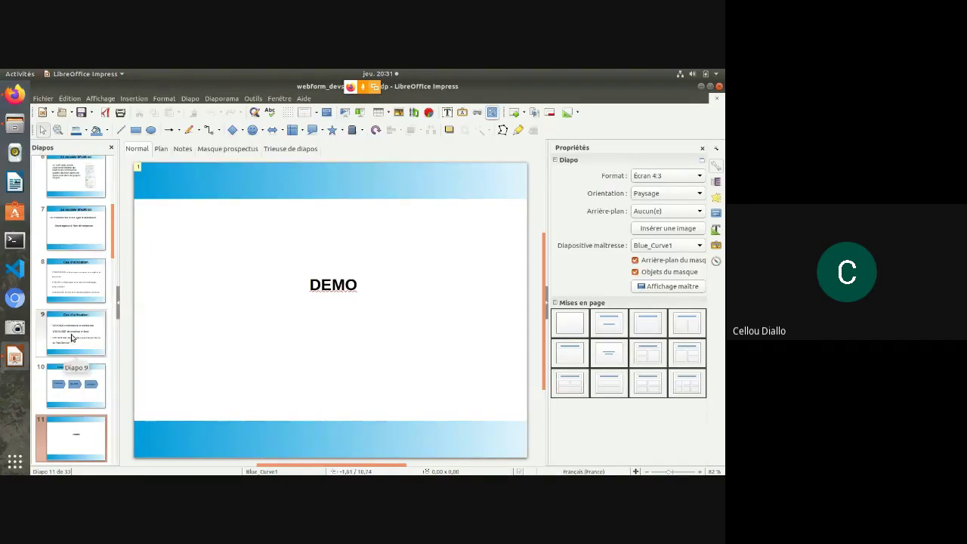
scroll(111, 268, "down", 3)
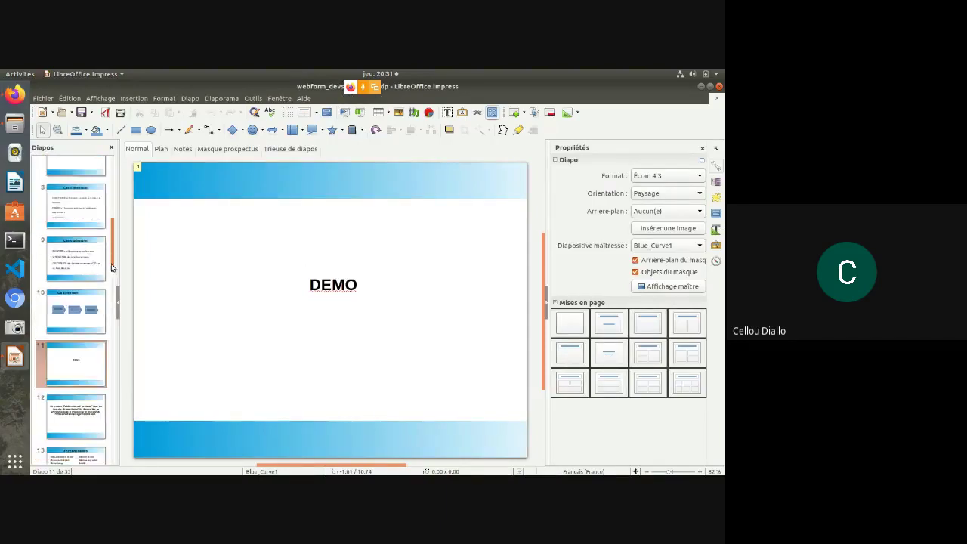
scroll(111, 267, "down", 1)
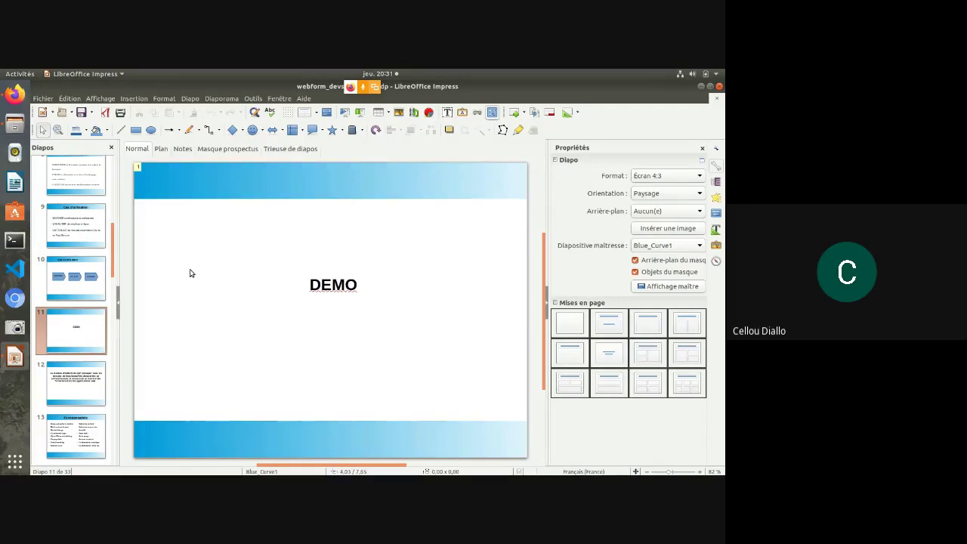
key("shift+F5")
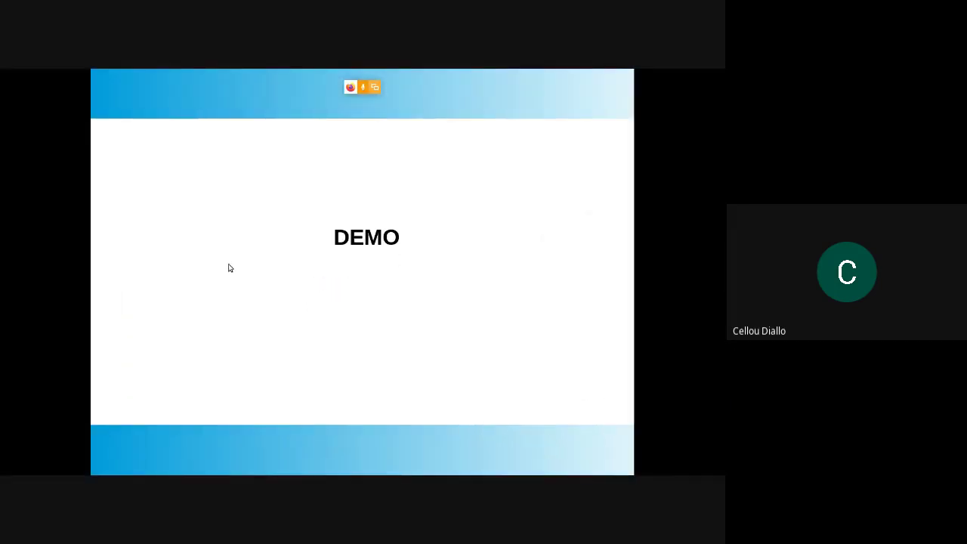
key("Right")
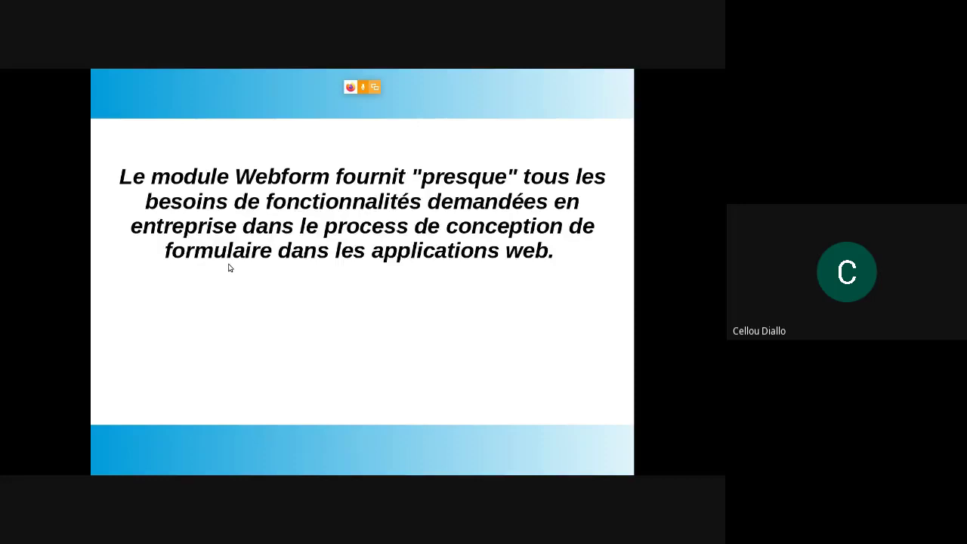
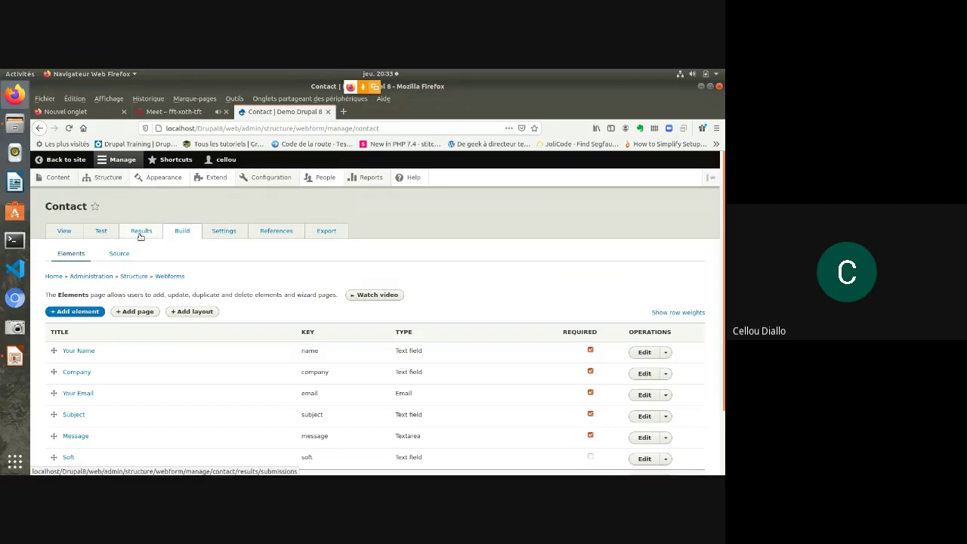
- Check the Contact webform's submissions results and references, and look through its elements in the builder
left_click(140, 232)
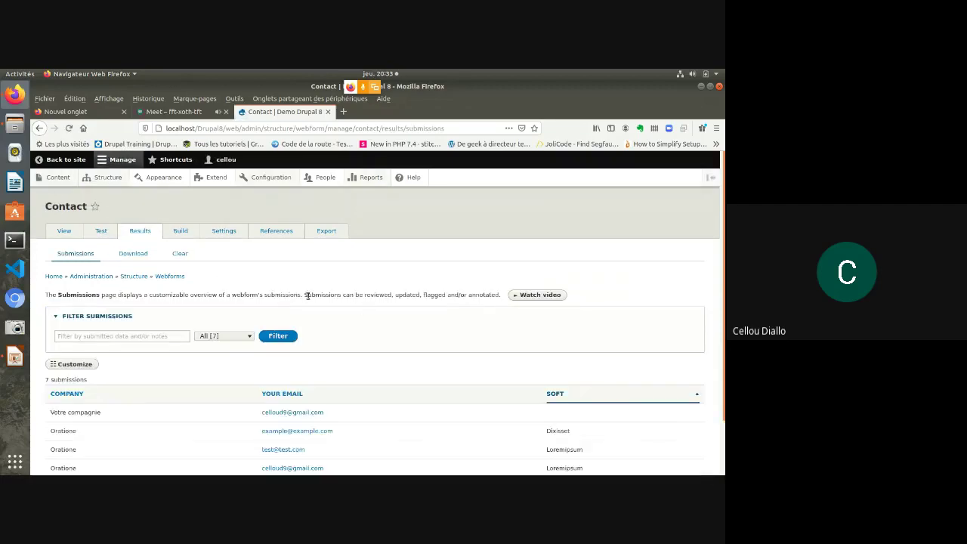
left_click(266, 236)
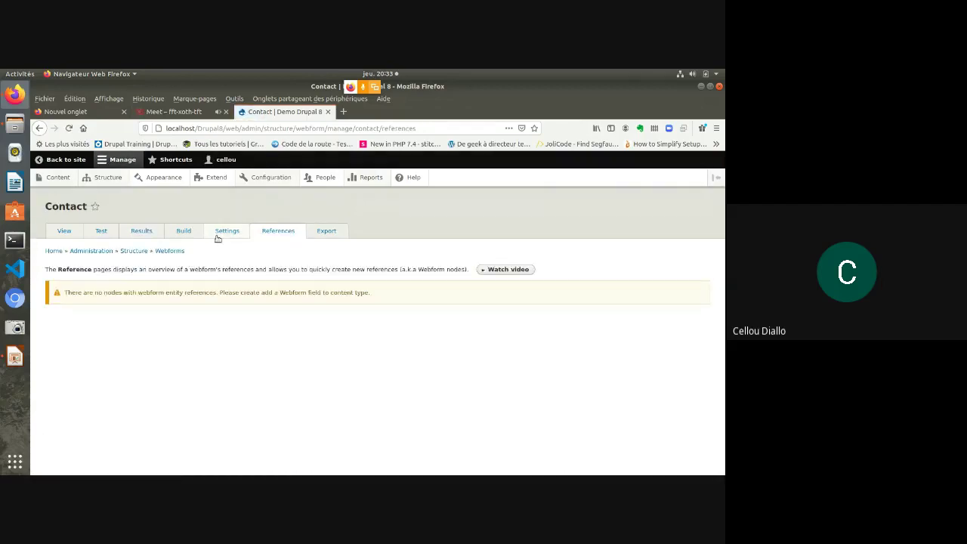
left_click(185, 234)
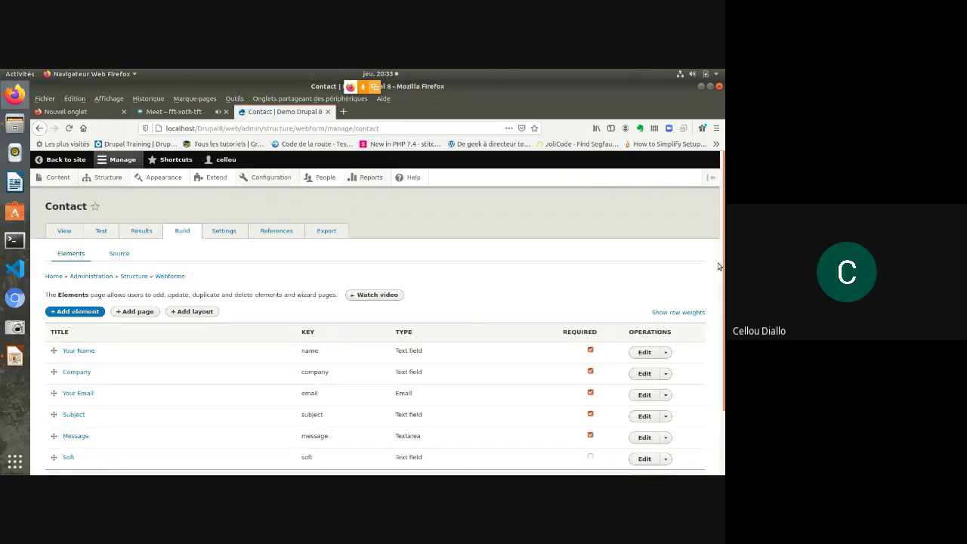
scroll(718, 287, "down", 2)
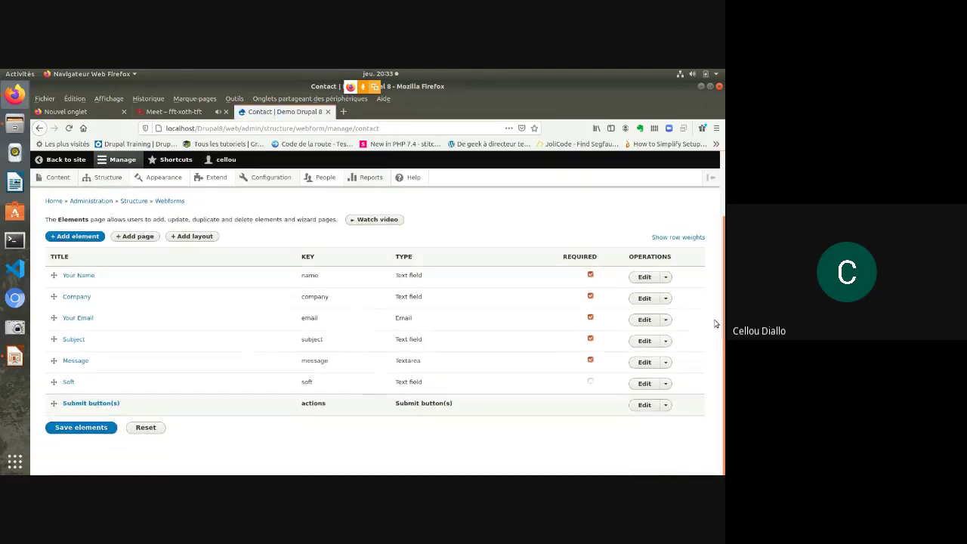
scroll(715, 317, "up", 2)
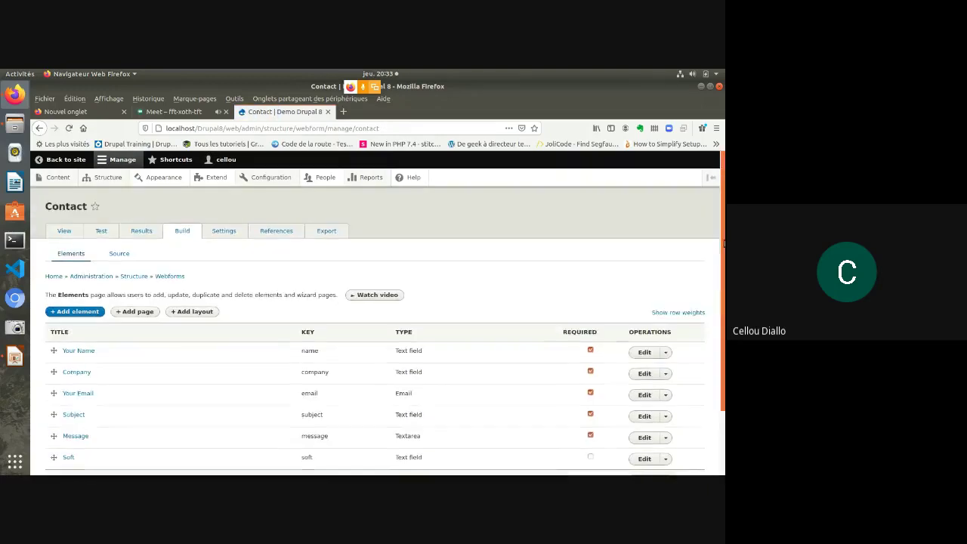
- Look through the Contact webform's submissions list again and view the public form's fields
left_click(144, 233)
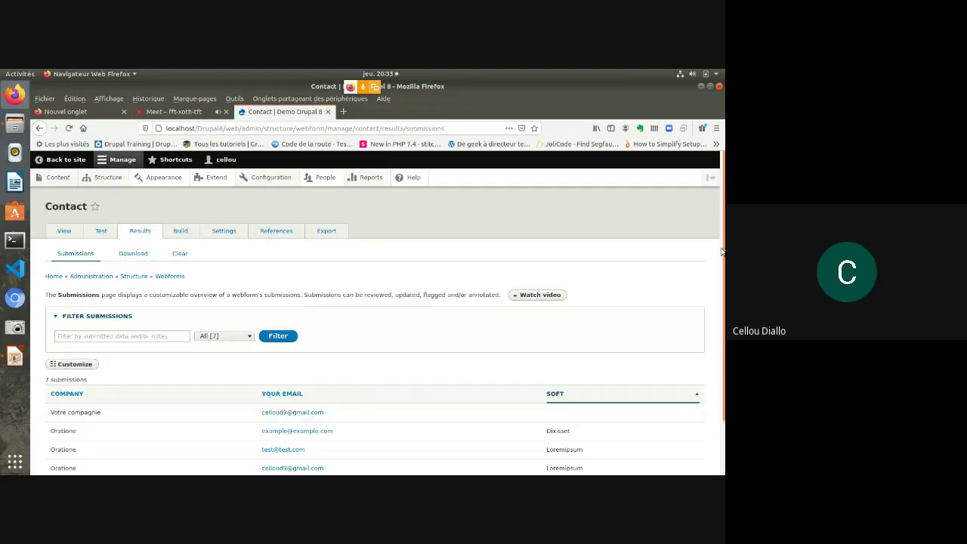
scroll(721, 252, "down", 2)
scroll(723, 257, "up", 2)
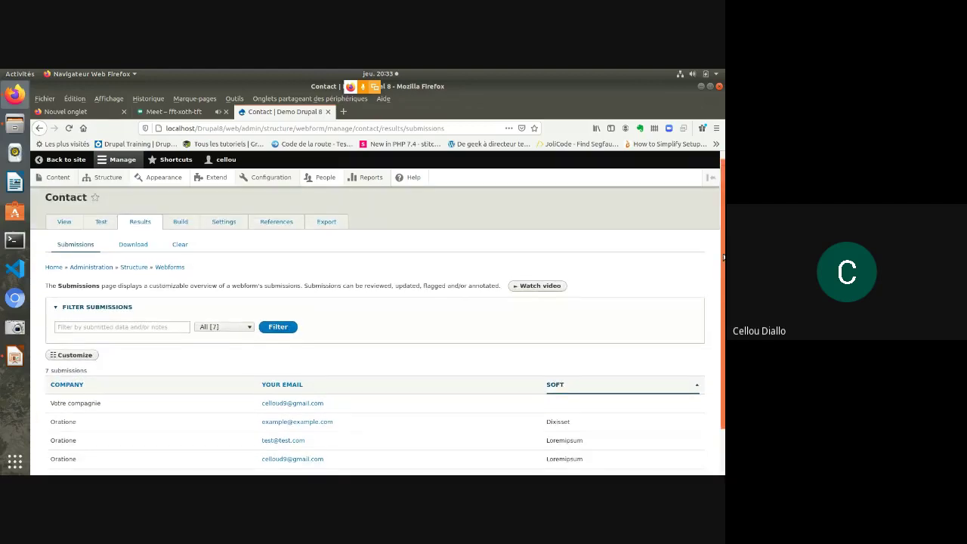
left_click(65, 226)
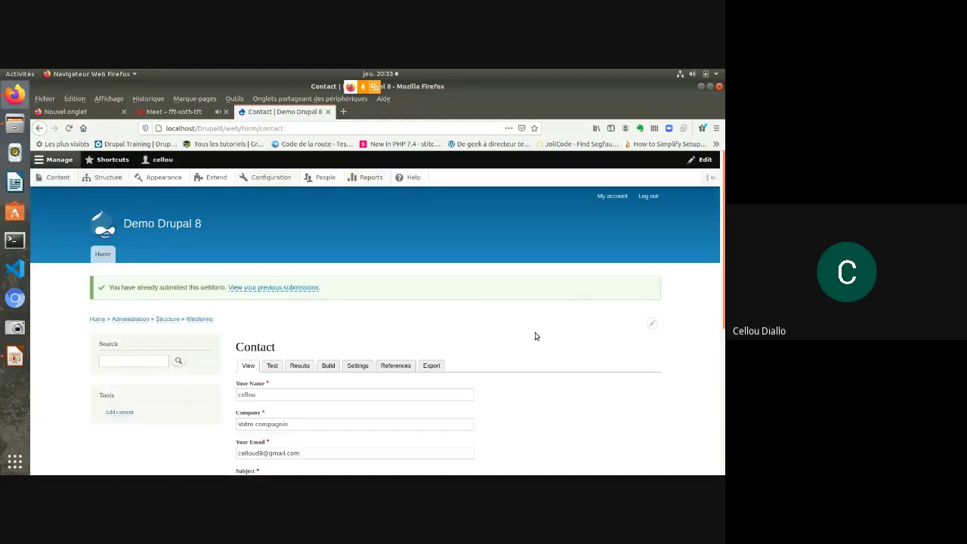
scroll(684, 287, "down", 2)
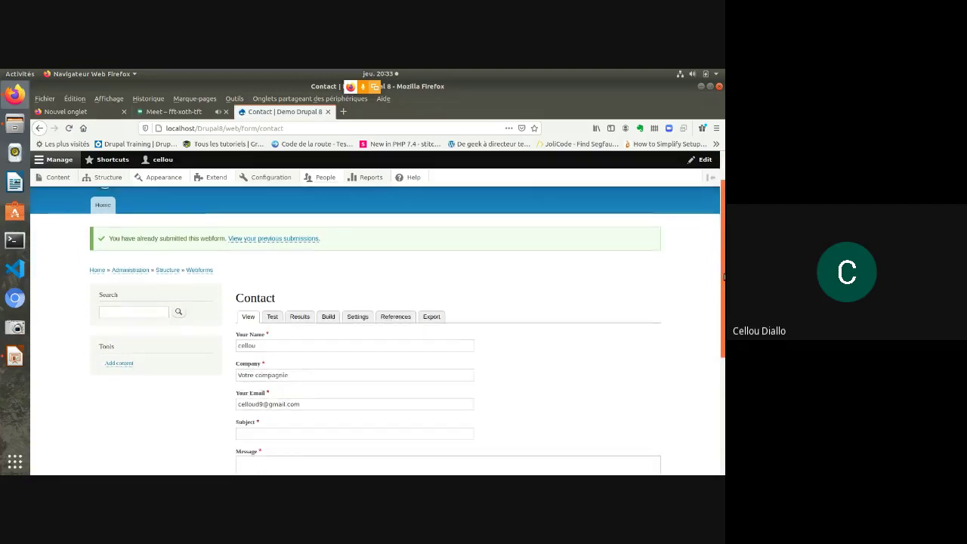
- Return to the Contact webform's builder and review its elements down to the submit button
left_click(328, 278)
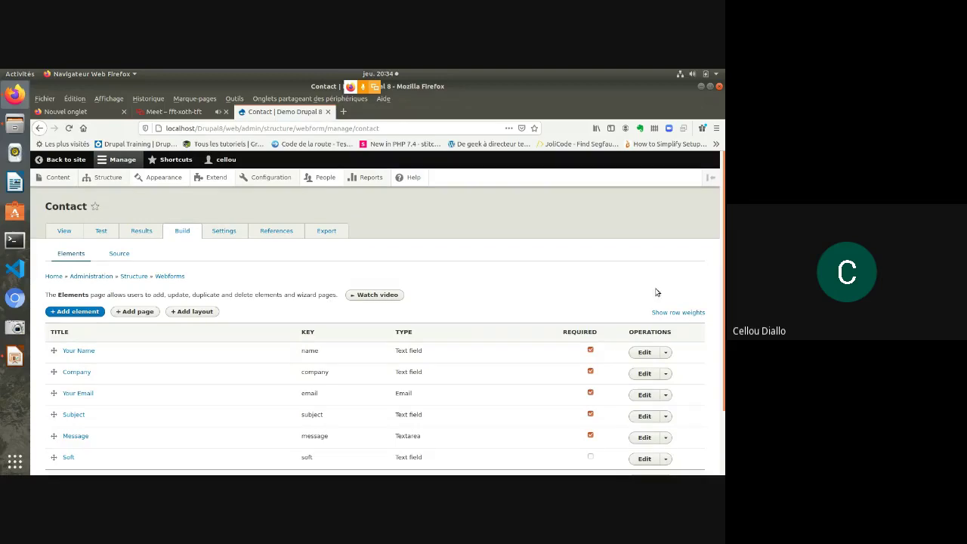
scroll(724, 284, "down", 1)
scroll(724, 284, "down", 2)
scroll(724, 284, "up", 2)
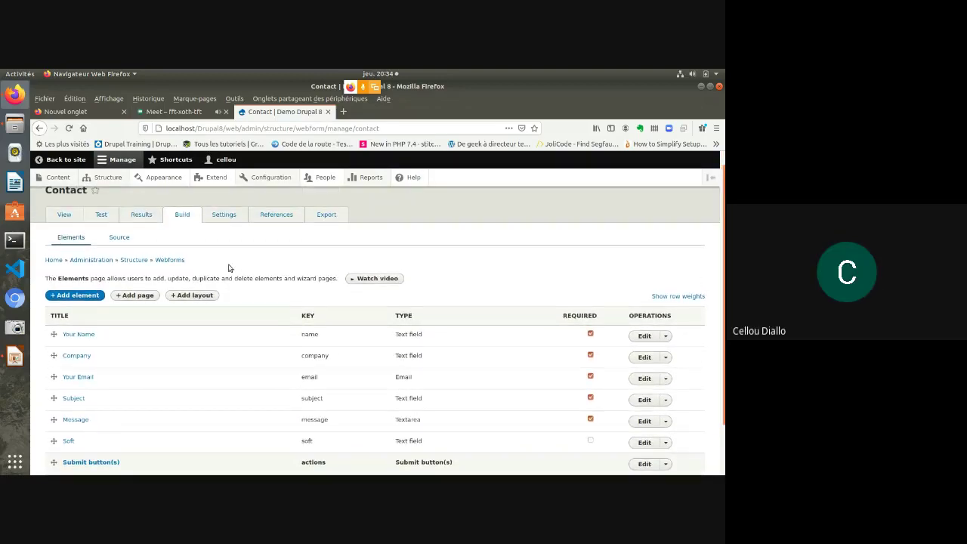
- Open the Contact webform's email and handler settings and start adding a Remote post handler
left_click(221, 215)
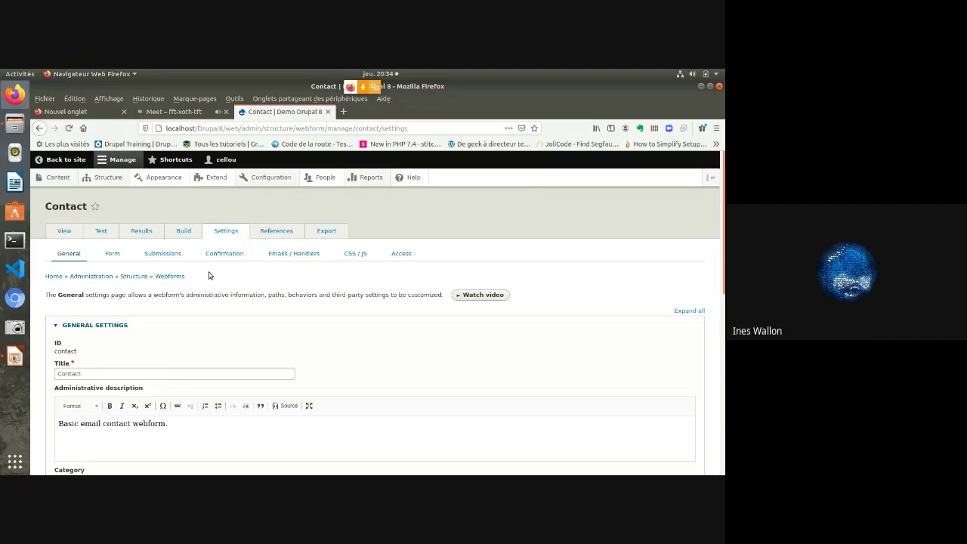
left_click(298, 255)
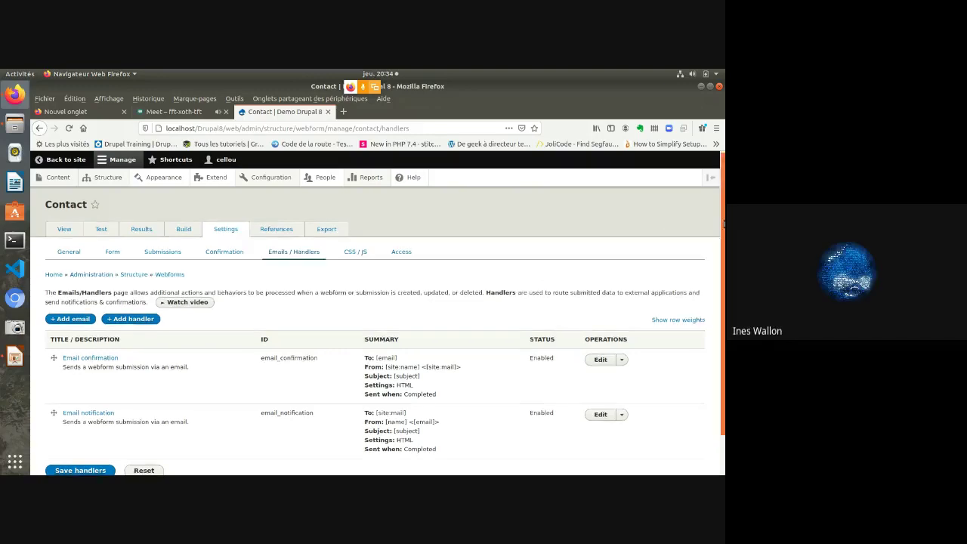
left_click_drag(717, 220, 724, 245)
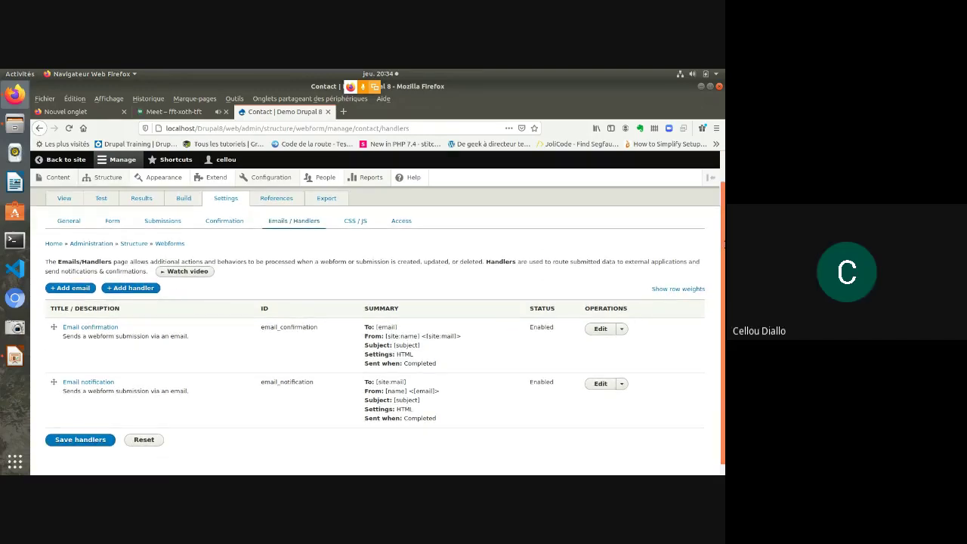
left_click(133, 290)
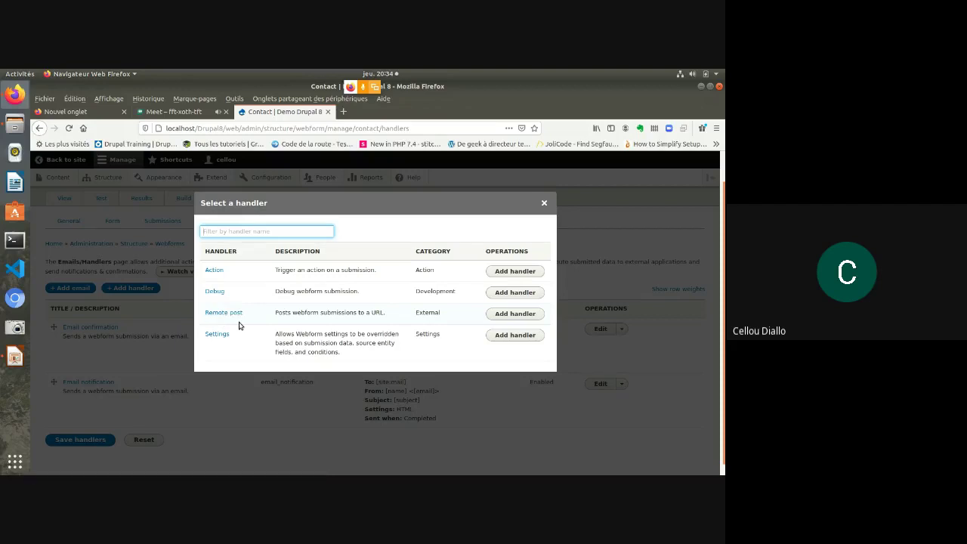
left_click(520, 314)
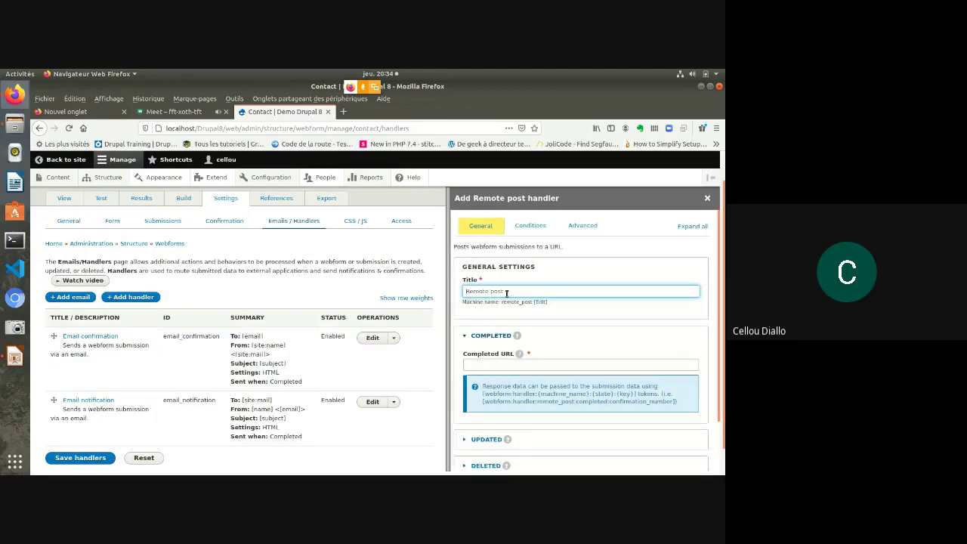
left_click_drag(507, 293, 460, 290)
type("E")
mouse_move(519, 353)
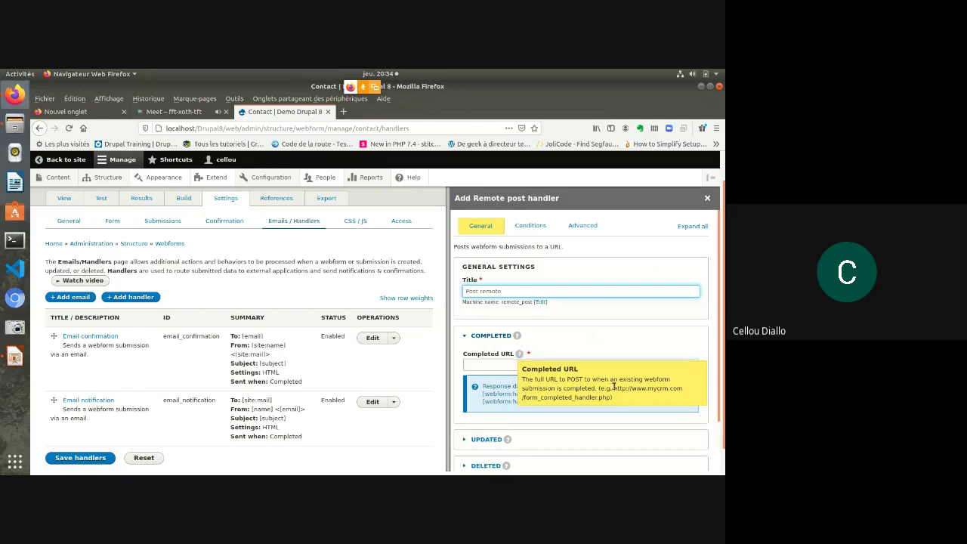
left_click_drag(614, 388, 619, 404)
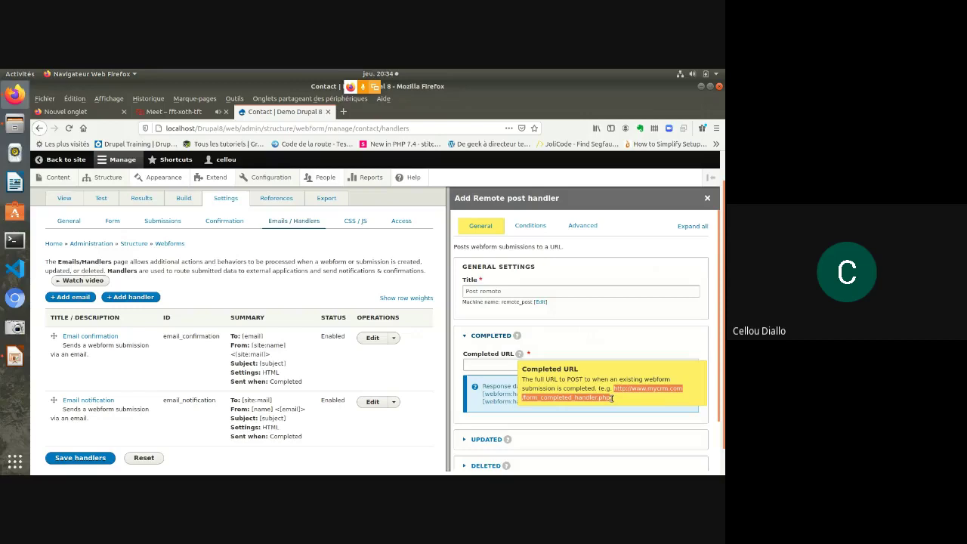
left_click(490, 363)
type("http://www.mycrm.com/form_completed_handler.php")
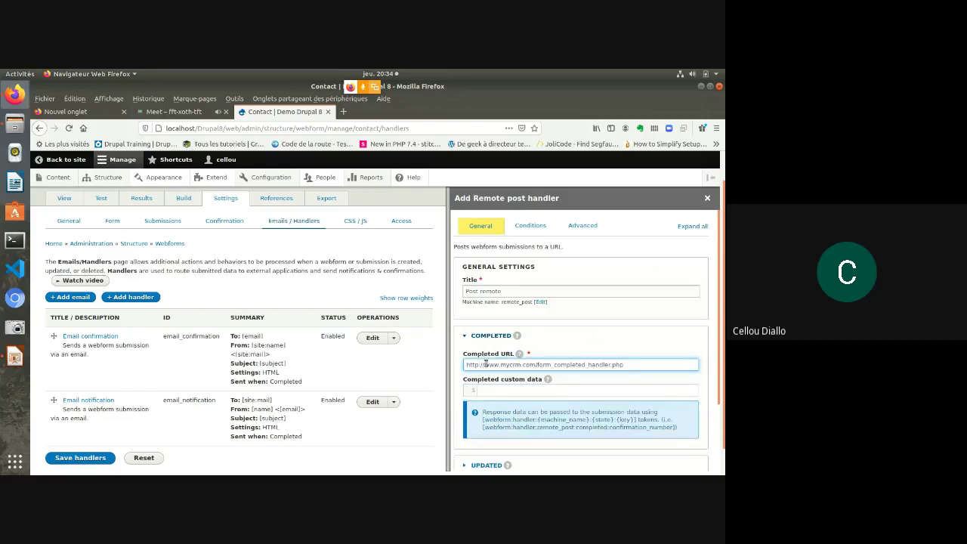
- Expand the submission data section of the Remote post handler and look over its general settings
left_click_drag(720, 334, 724, 436)
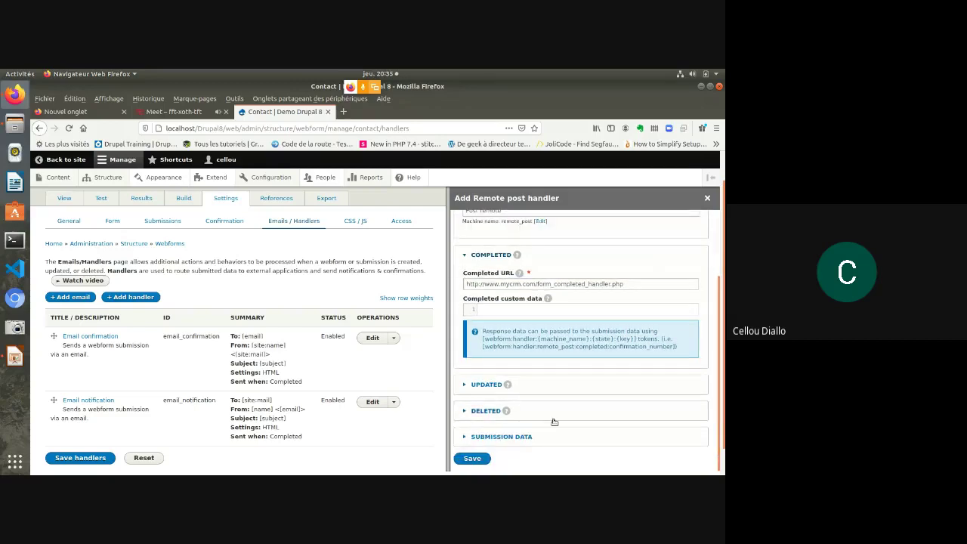
left_click(499, 437)
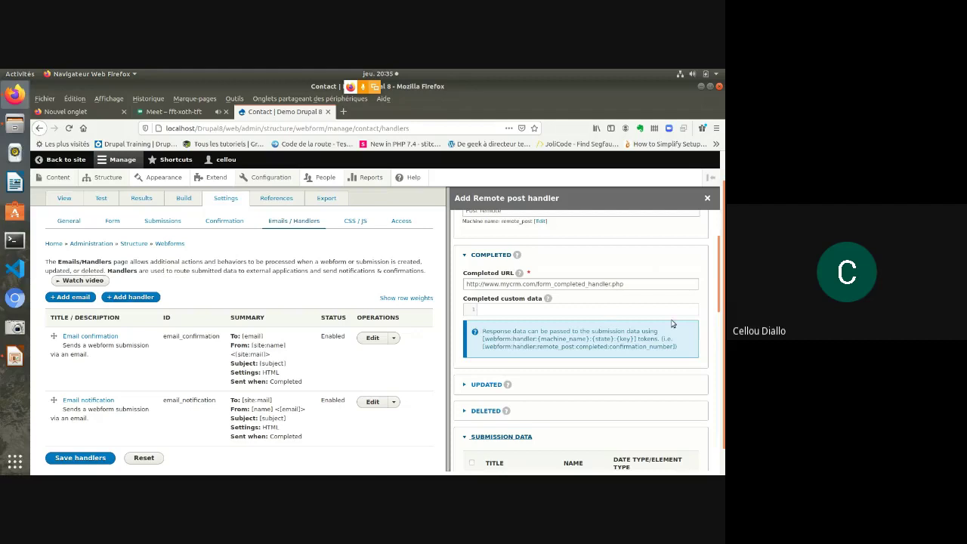
left_click_drag(718, 295, 711, 265)
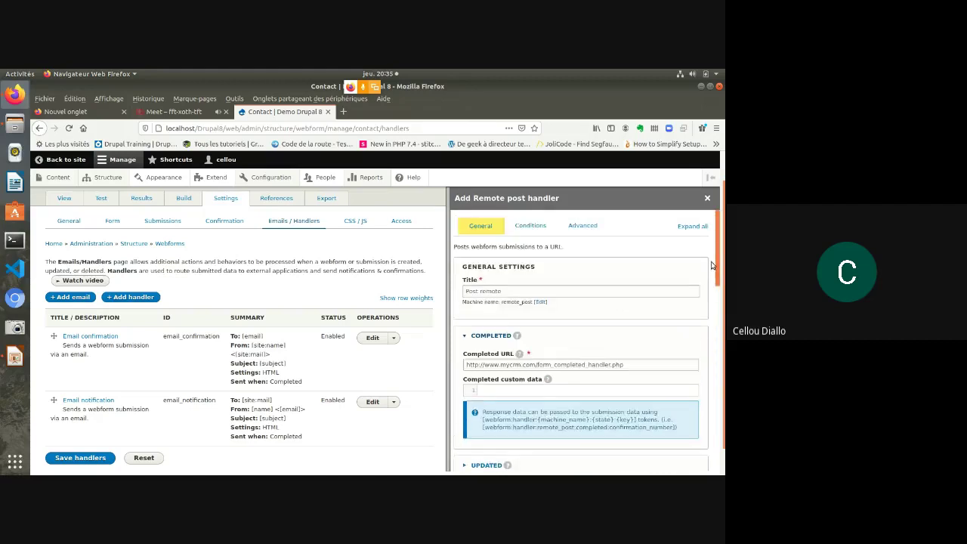
- Enable debugging in the Remote post handler's advanced development settings and save the handler
left_click(587, 227)
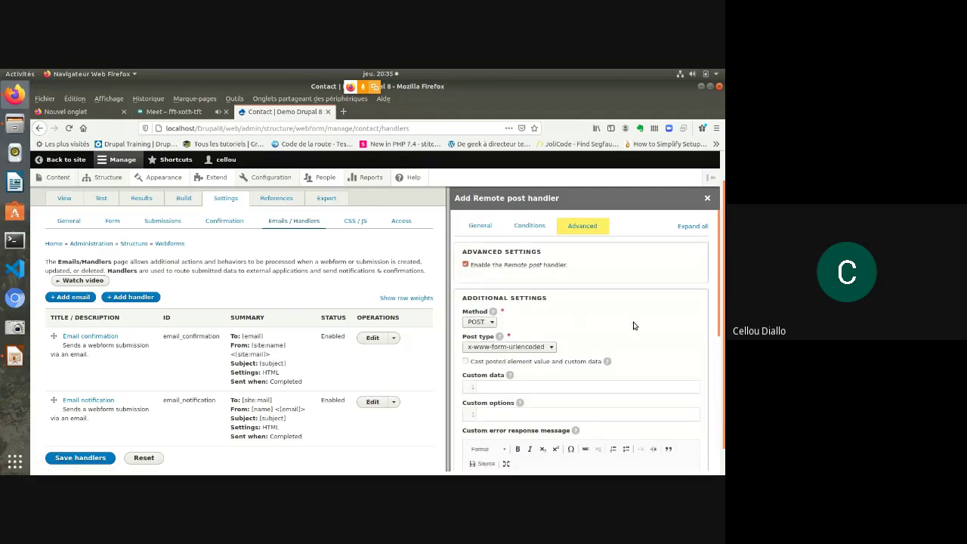
left_click_drag(718, 298, 724, 443)
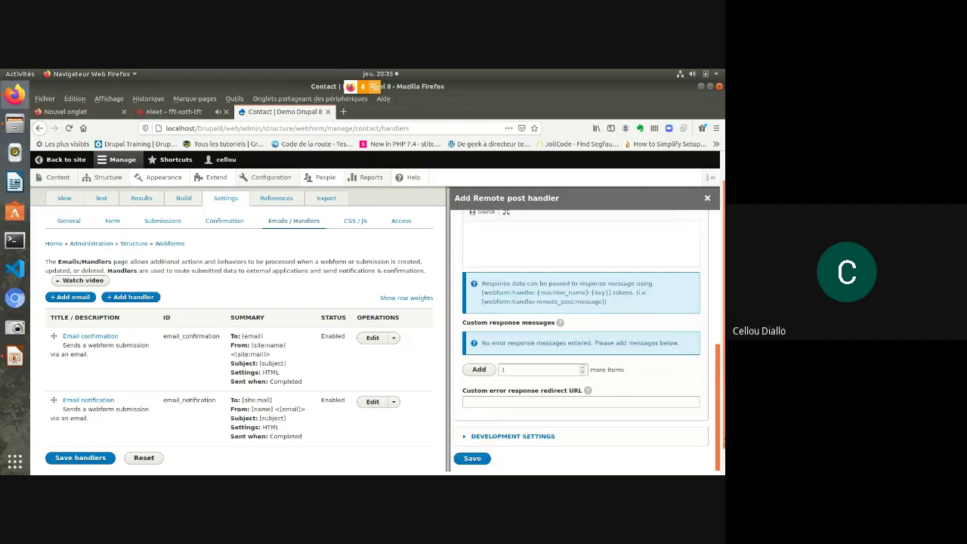
left_click(522, 438)
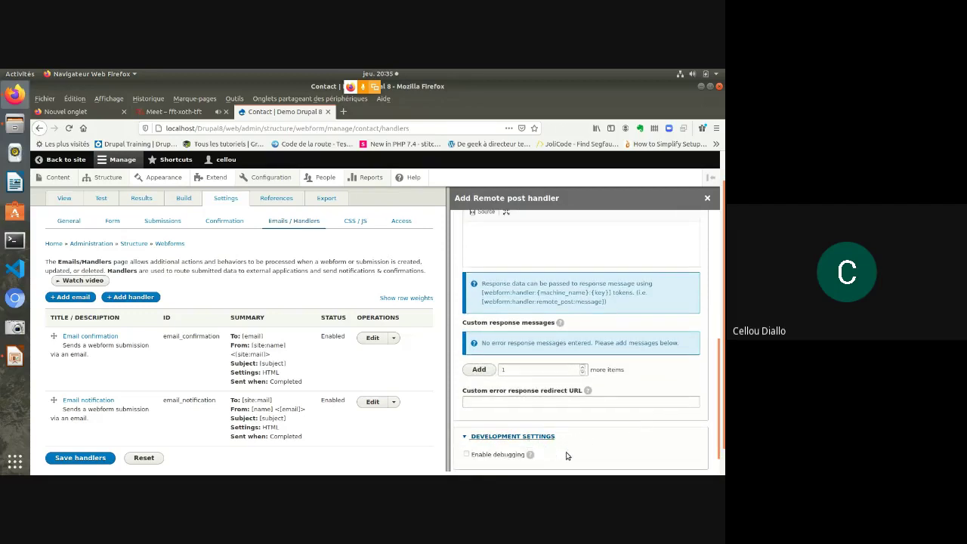
left_click(466, 455)
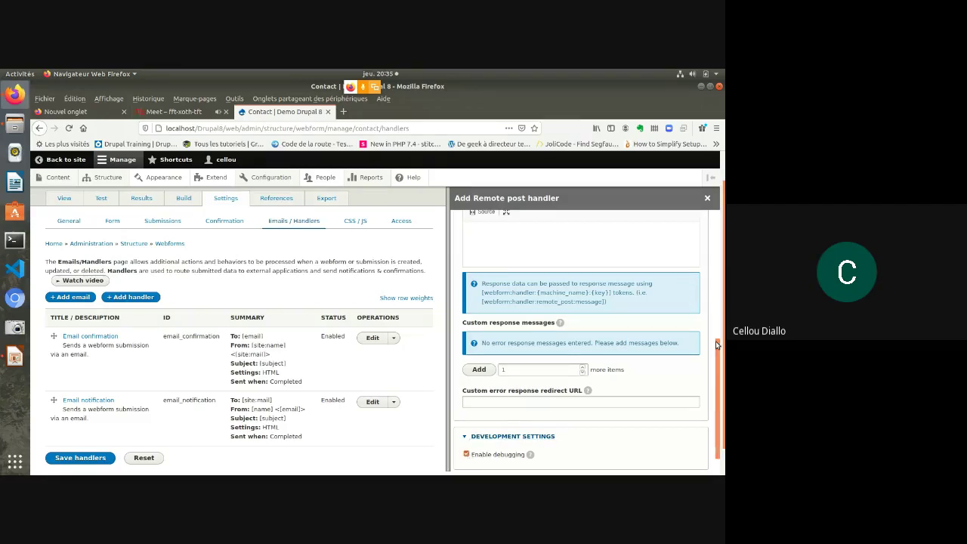
scroll(718, 344, "up", 5)
scroll(722, 362, "down", 6)
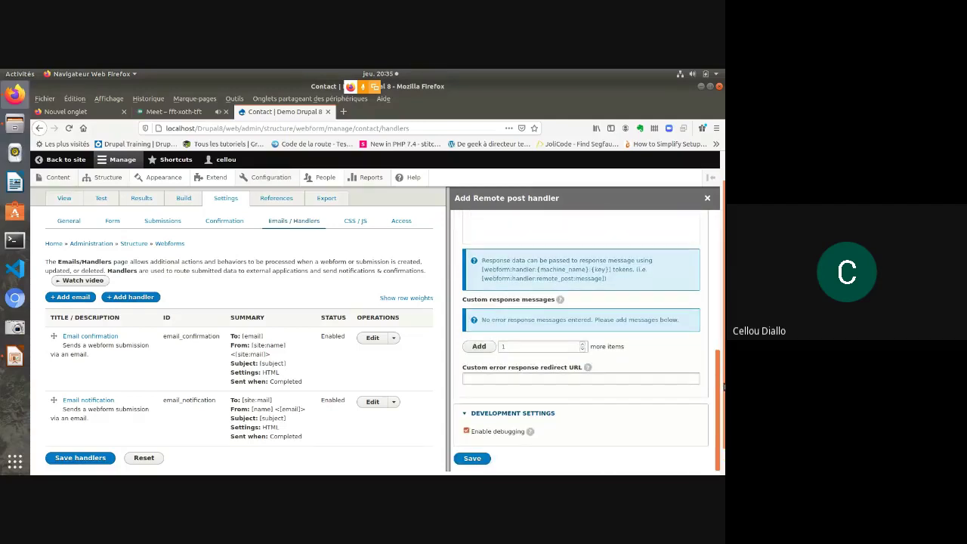
left_click(469, 458)
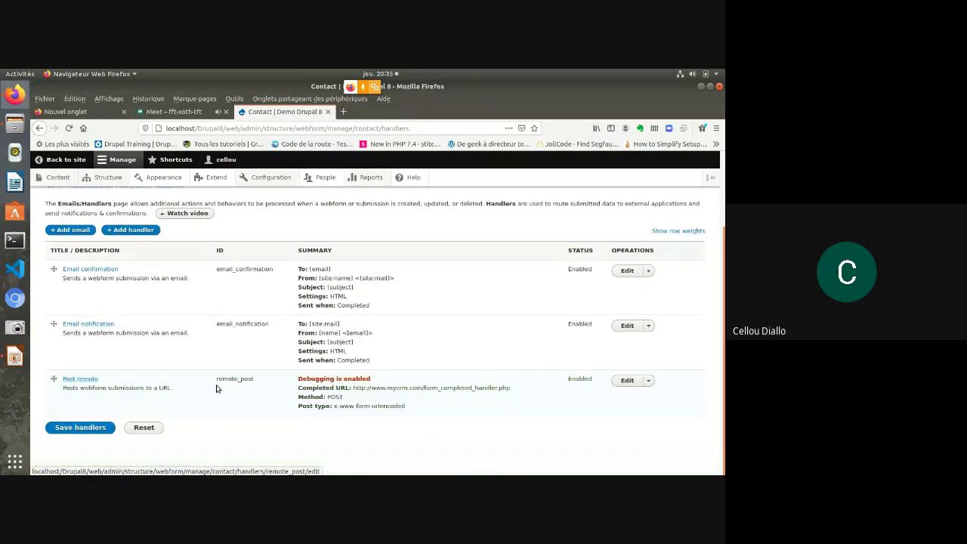
- Check the Post remote handler's settings, close them without changes and save the Contact webform's handlers
left_click(88, 383)
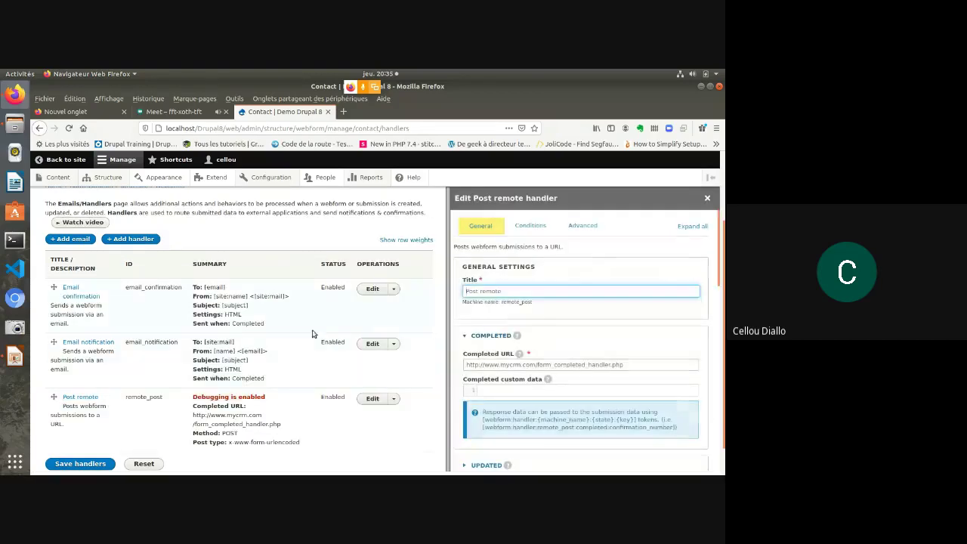
left_click(707, 198)
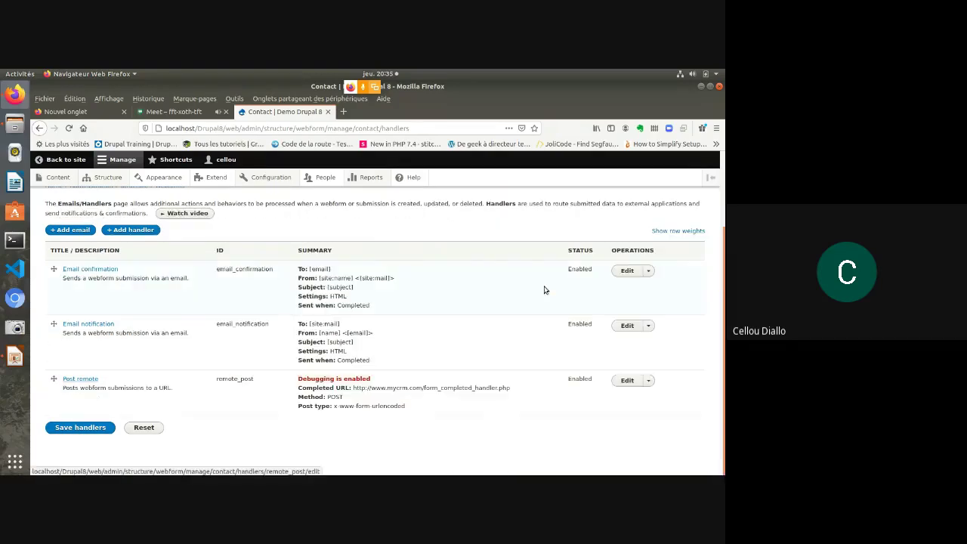
left_click(68, 429)
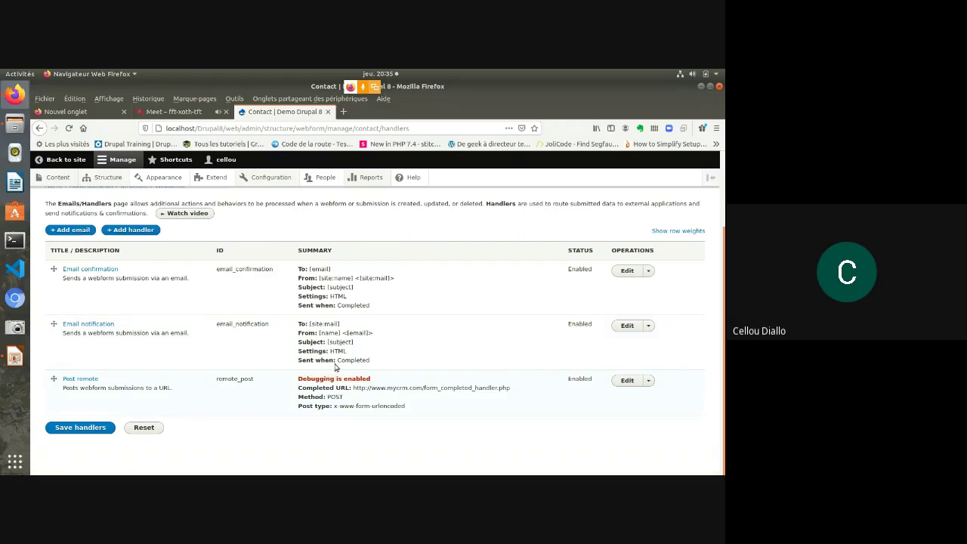
left_click(86, 428)
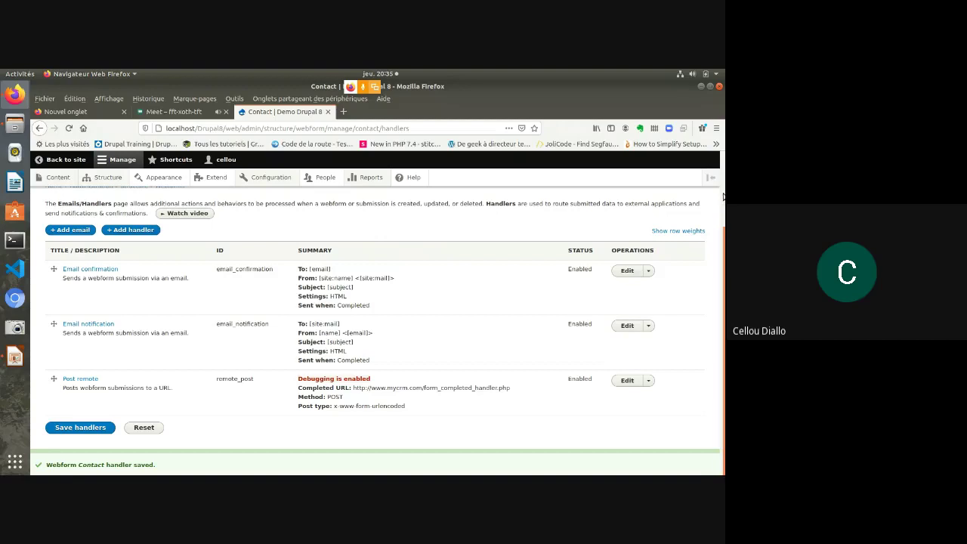
scroll(721, 216, "up", 2)
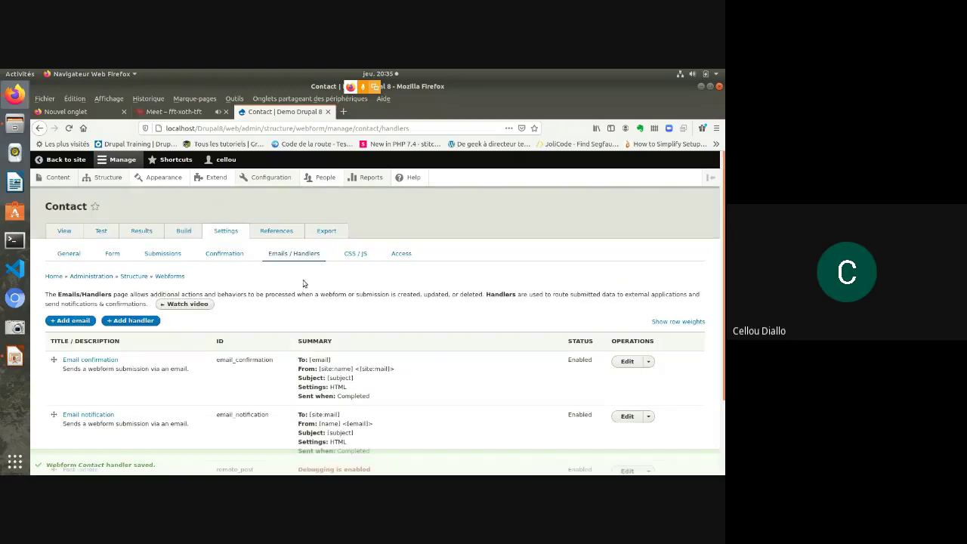
- Review the Contact webform's elements in the builder and its list of submissions
left_click(183, 233)
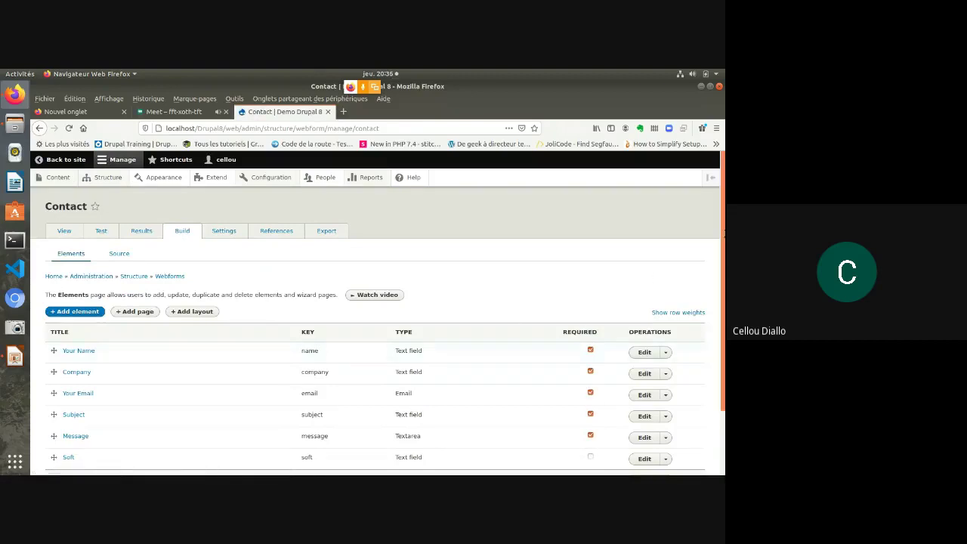
scroll(721, 235, "down", 1)
scroll(721, 238, "up", 1)
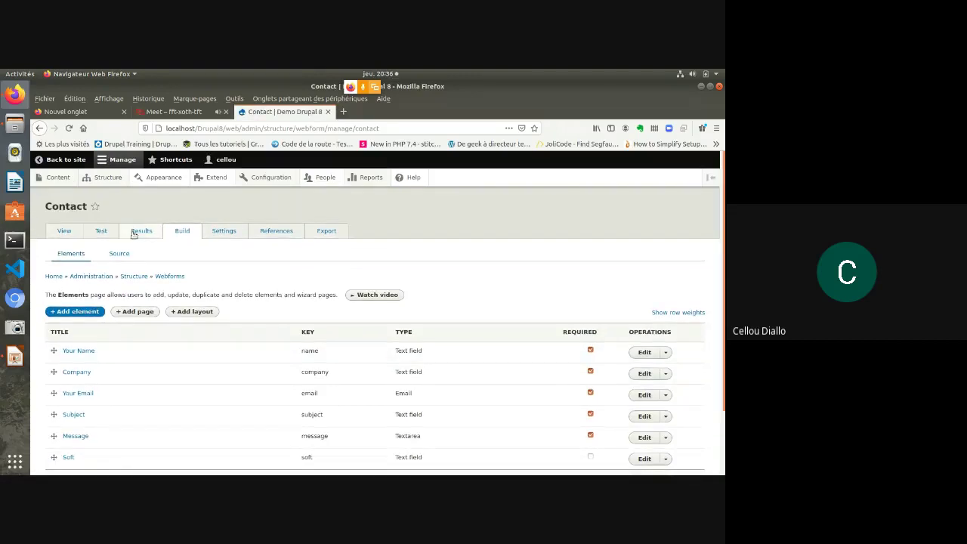
left_click(135, 234)
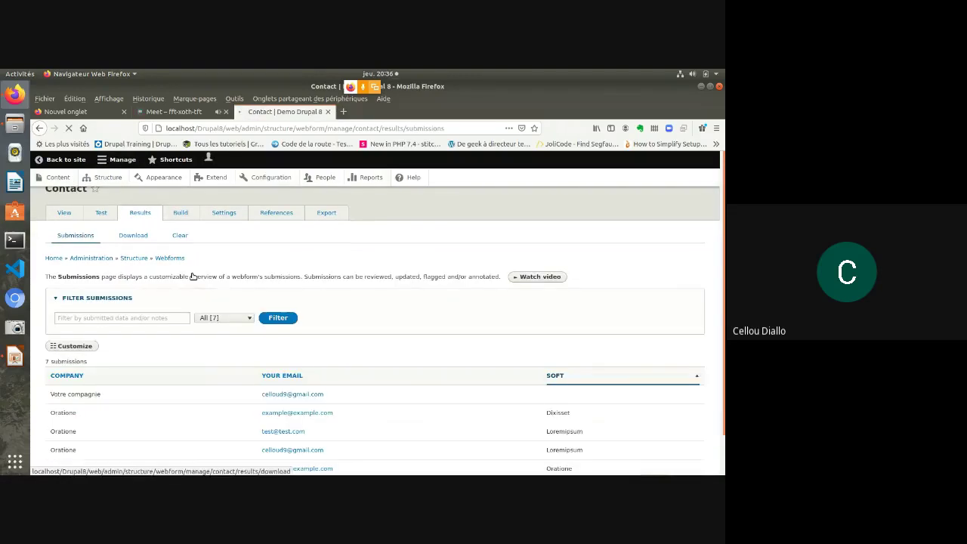
scroll(718, 302, "down", 2)
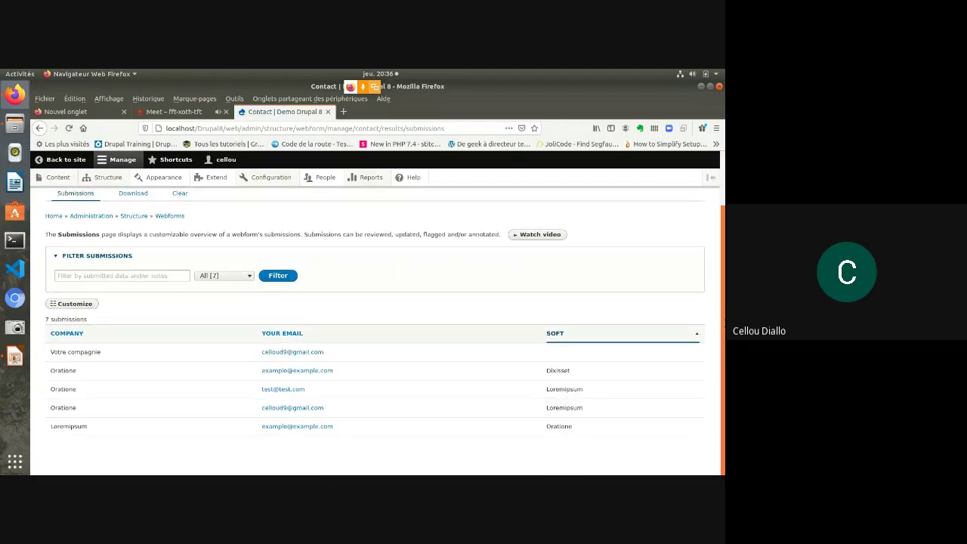
- Open the Contact webform's test form and submit it with the prepopulated test data
scroll(722, 344, "up", 2)
left_click(102, 219)
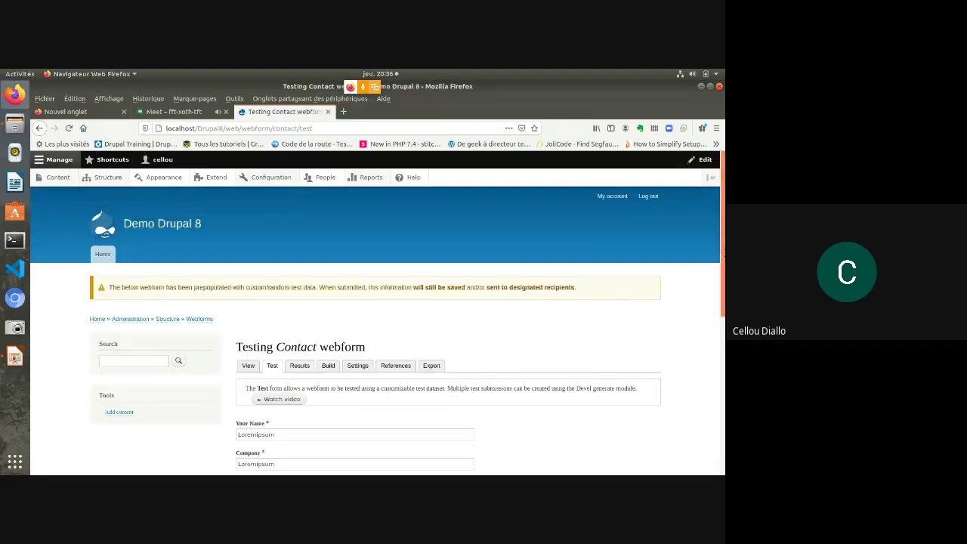
scroll(721, 340, "down", 6)
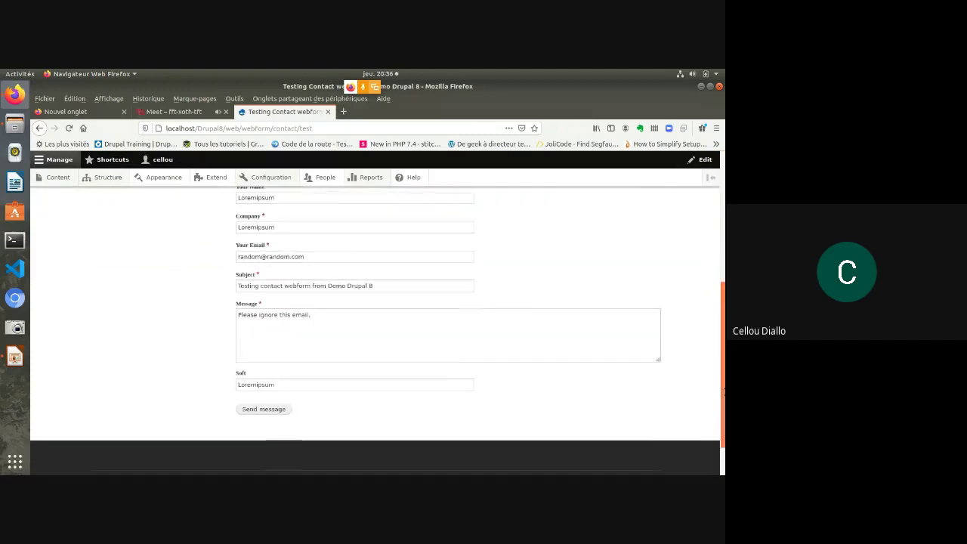
left_click(273, 408)
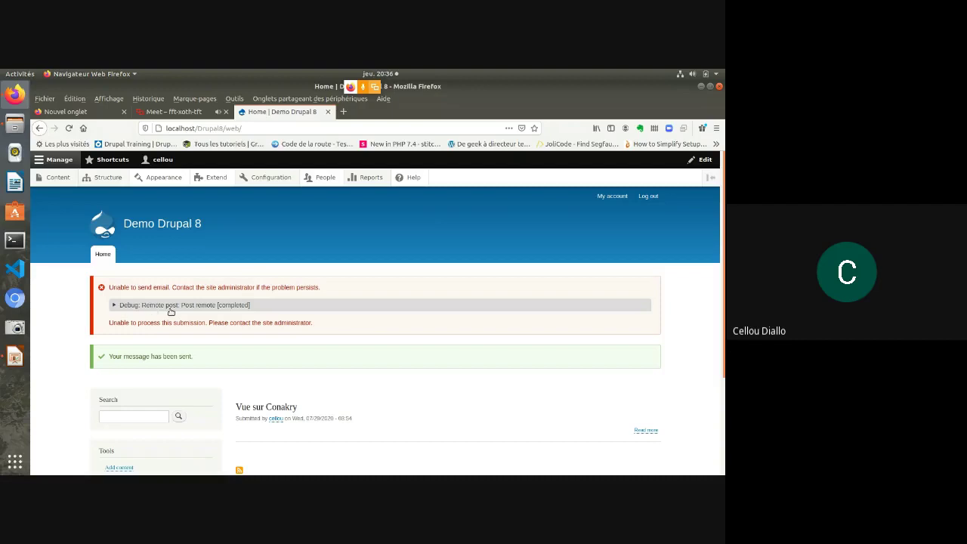
- Expand and examine the Post remote debug output's request and response details, and switch to the LibreOffice Impress presentation
left_click(137, 307)
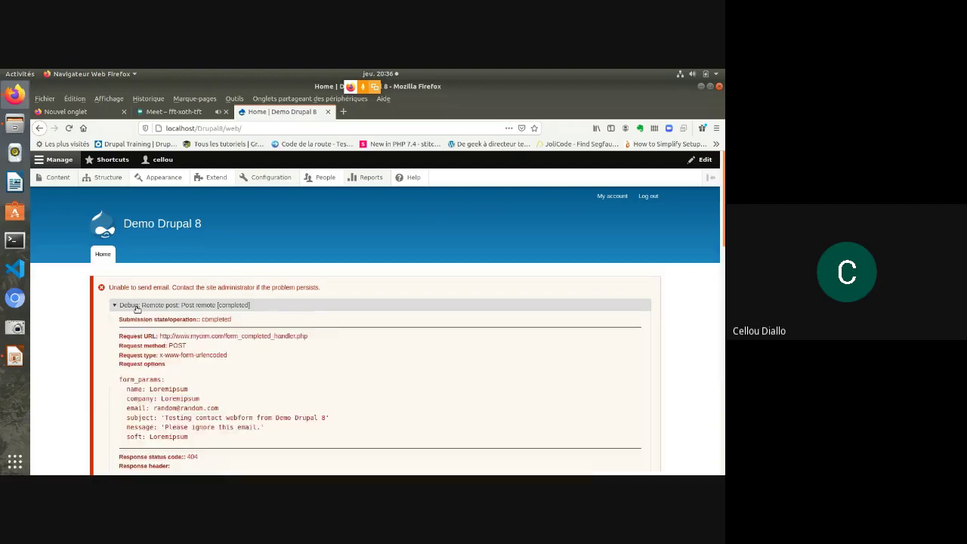
scroll(303, 375, "down", 3)
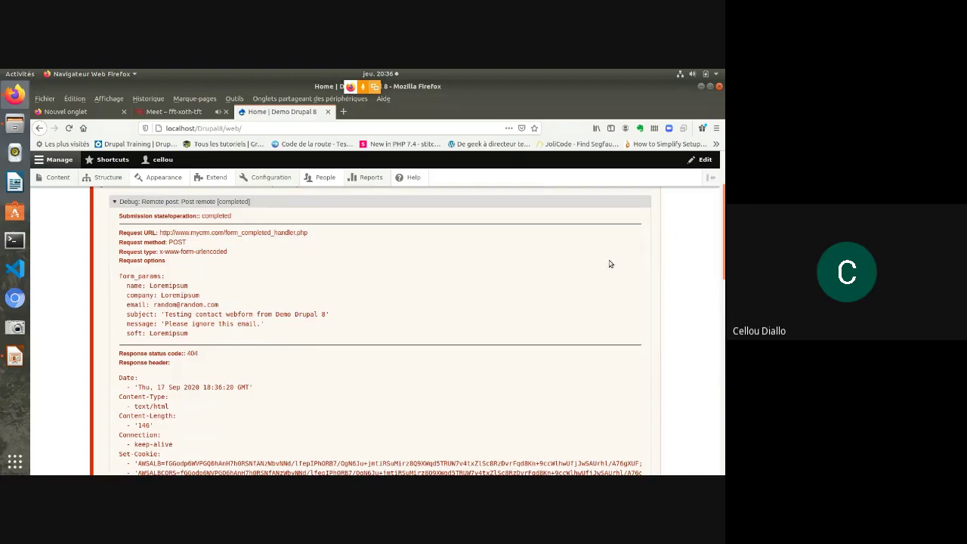
scroll(453, 263, "up", 3)
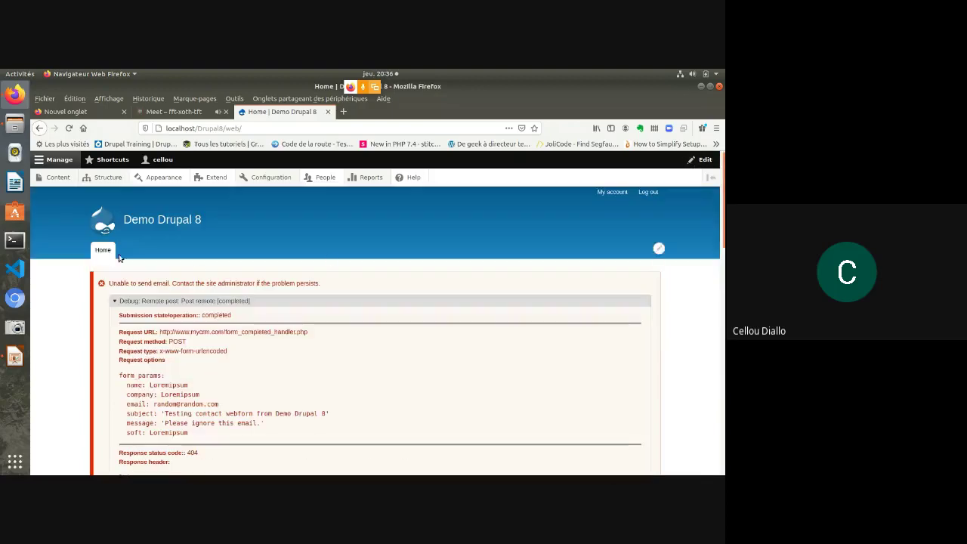
left_click(13, 363)
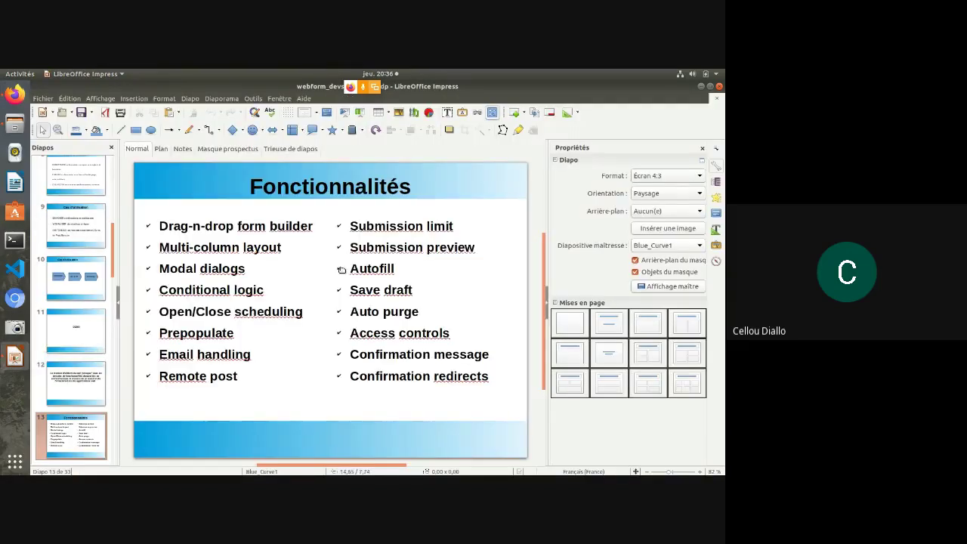